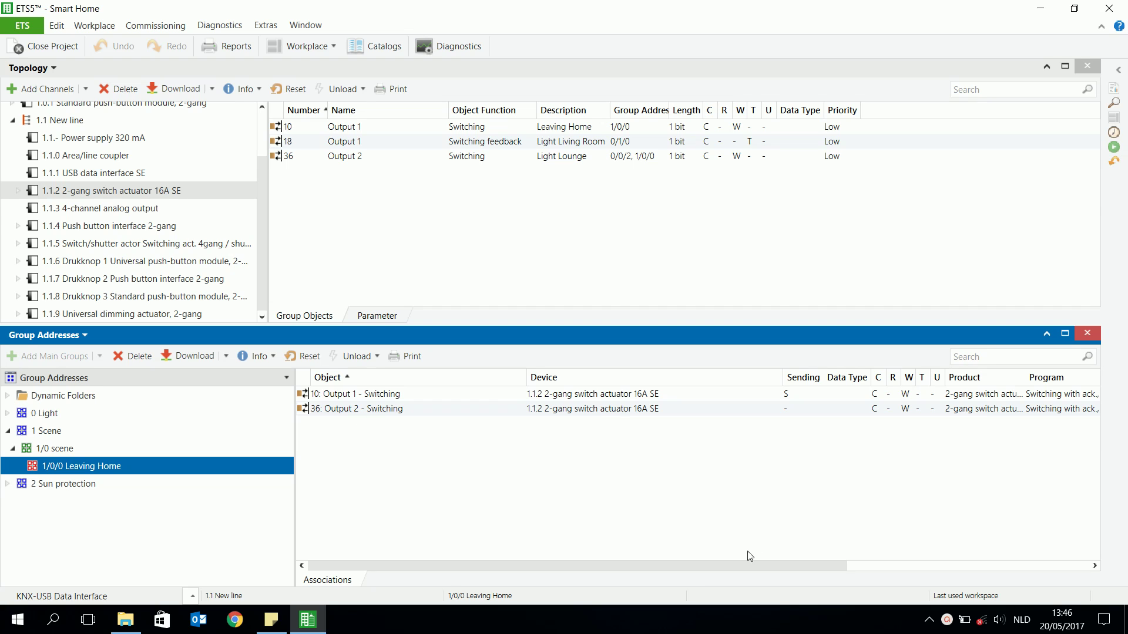
Scroll the Associations table to review 1/0/0 Leaving Home's links to Output 1 and Output 2
drag(745, 569, 884, 559)
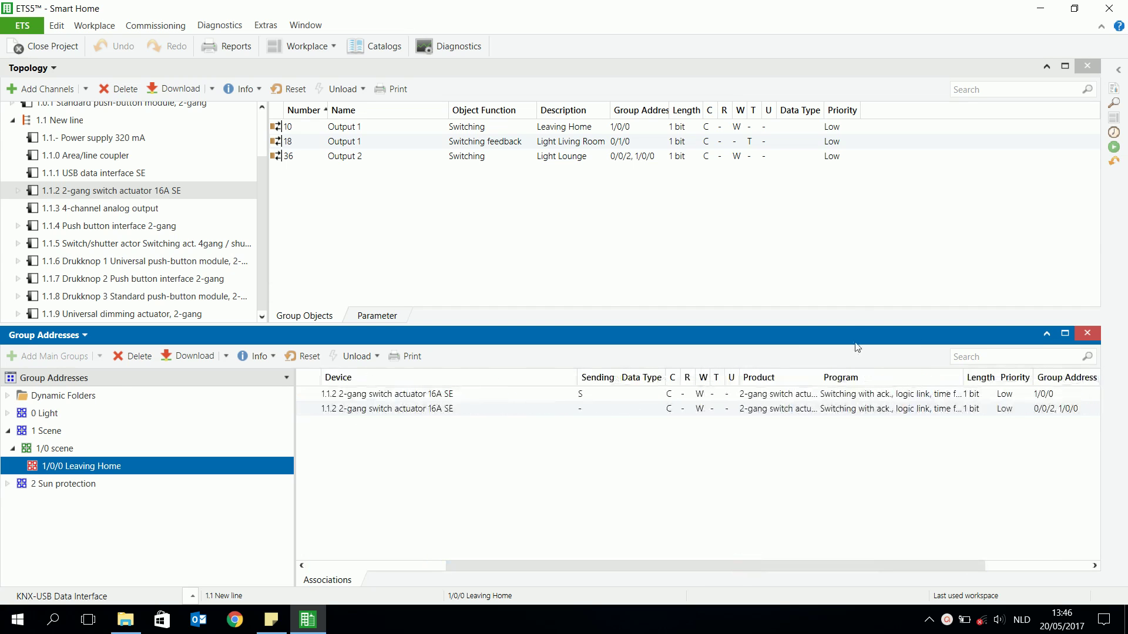
drag(774, 564, 432, 569)
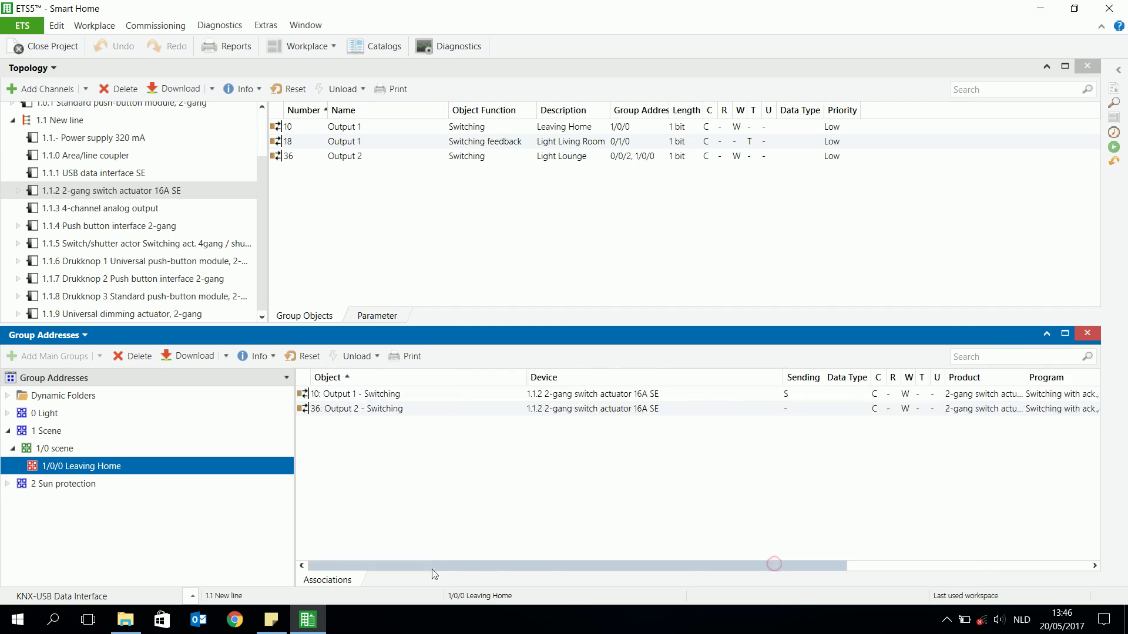
Make push button interface Input 2 a switching input that sends OFF on rising edge of object 2.1
click(159, 231)
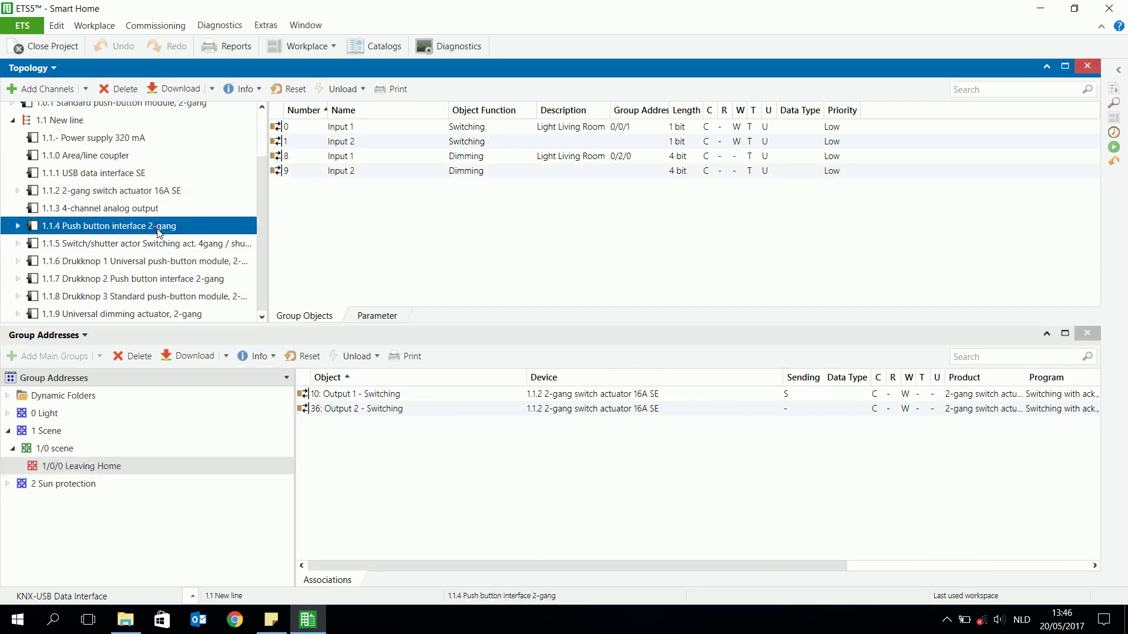
click(356, 146)
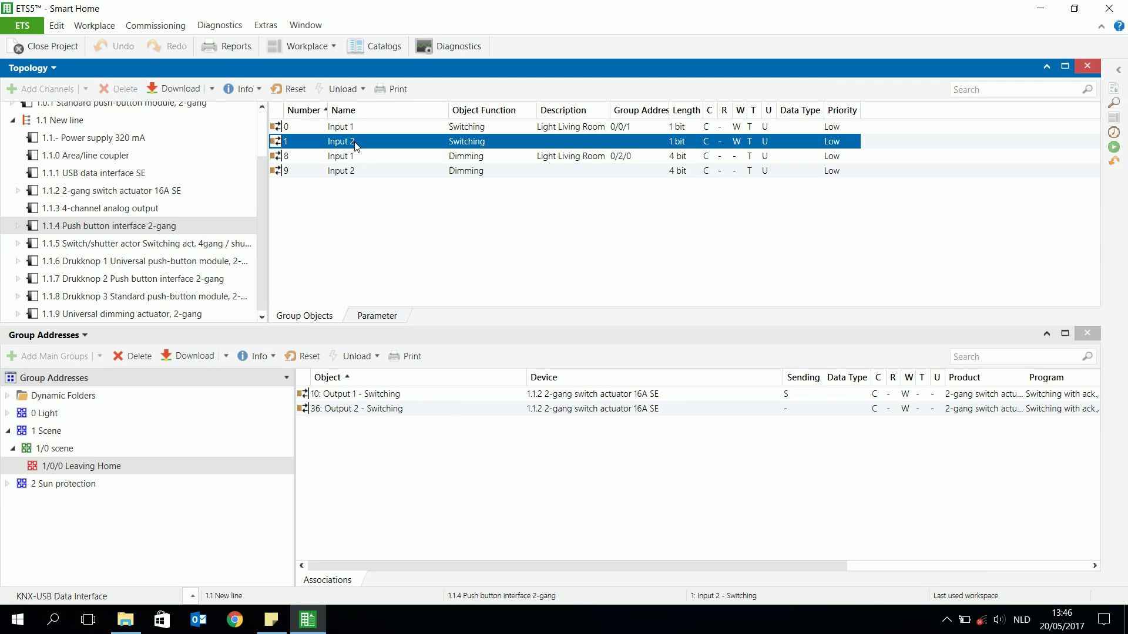
click(376, 316)
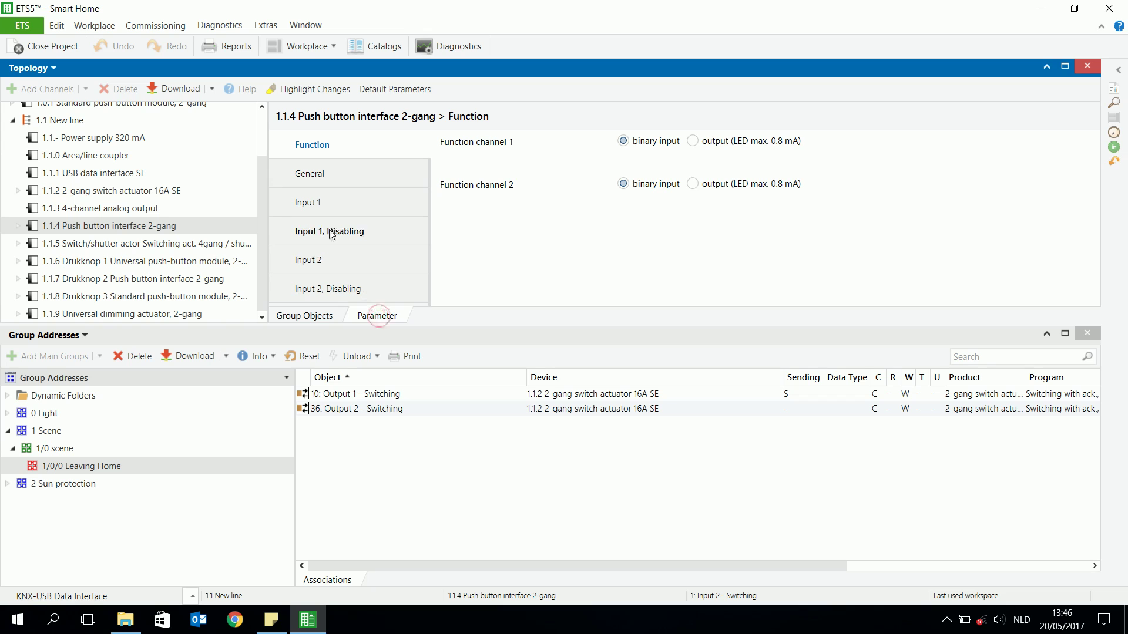
click(322, 262)
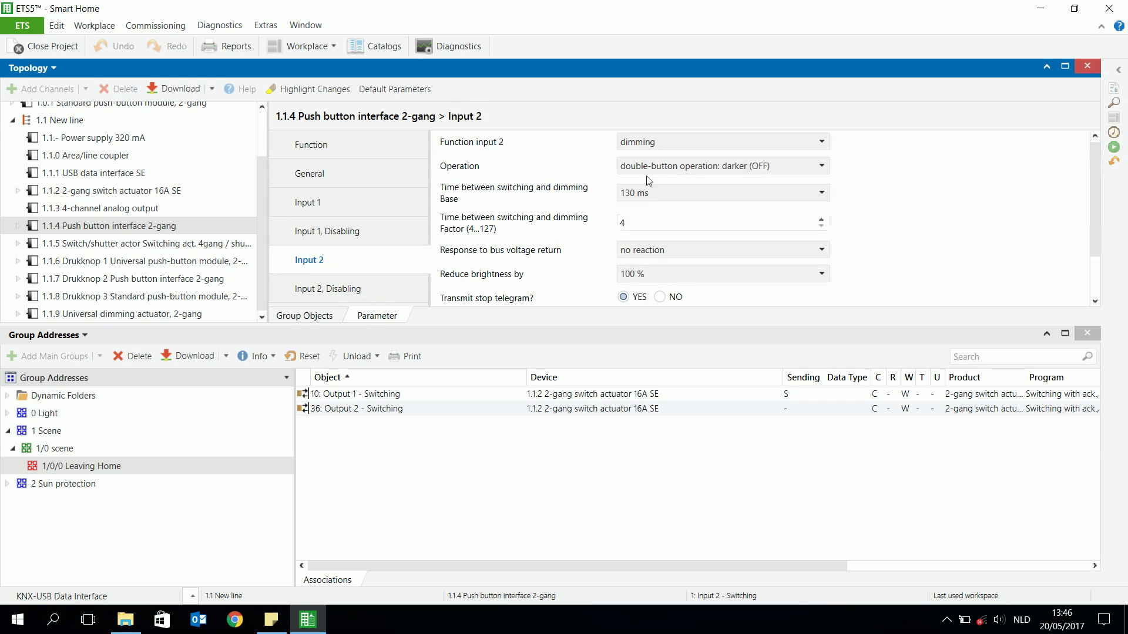
click(679, 142)
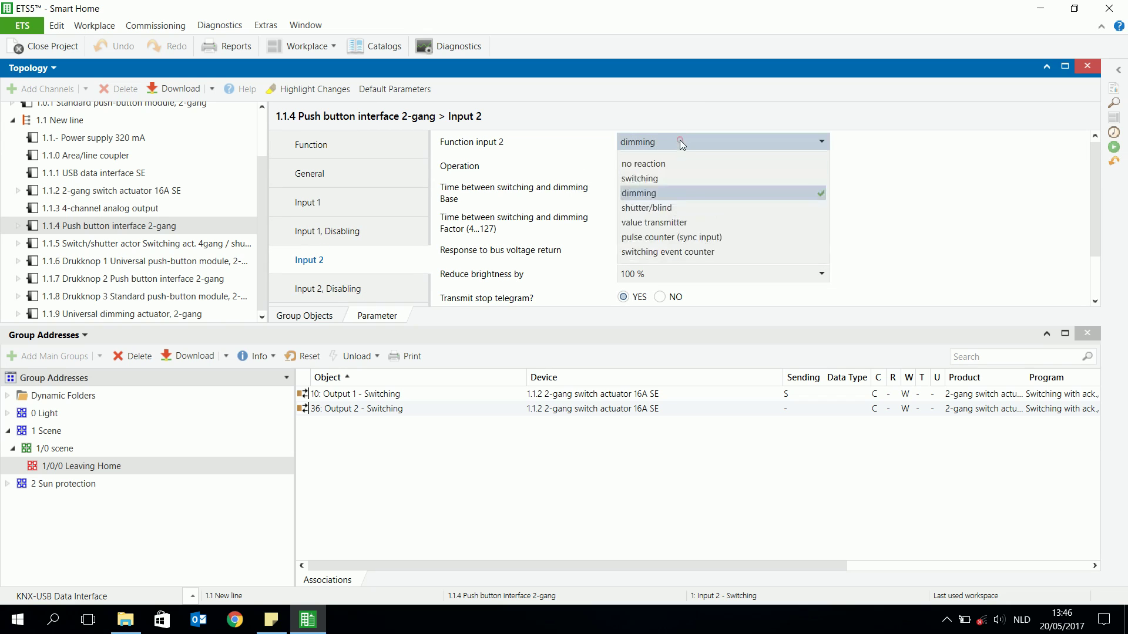
click(675, 176)
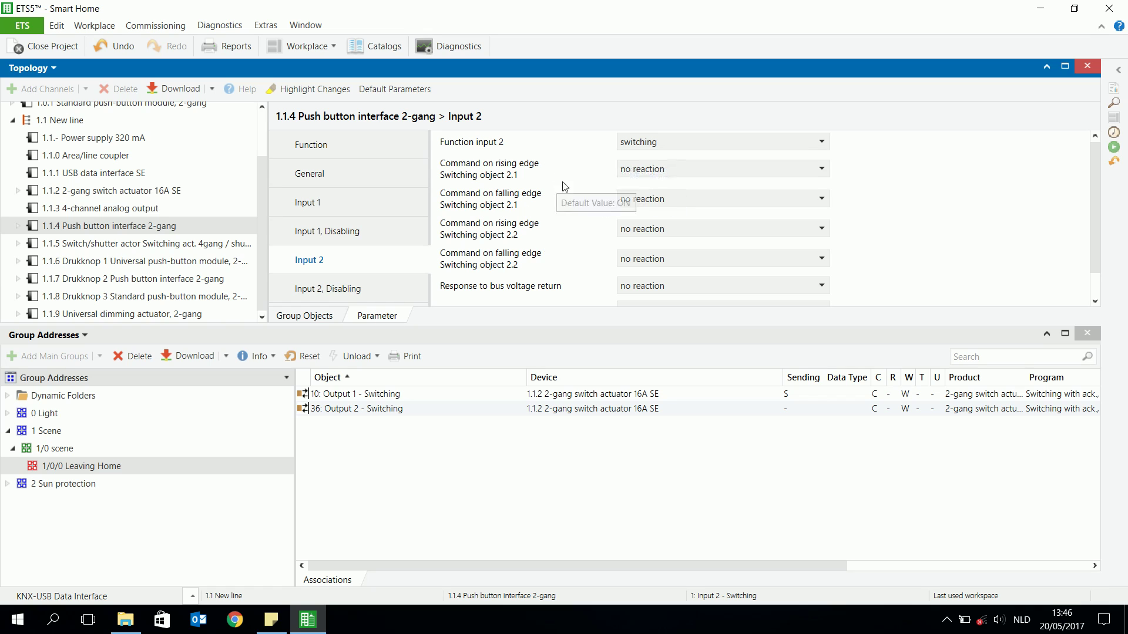
click(689, 171)
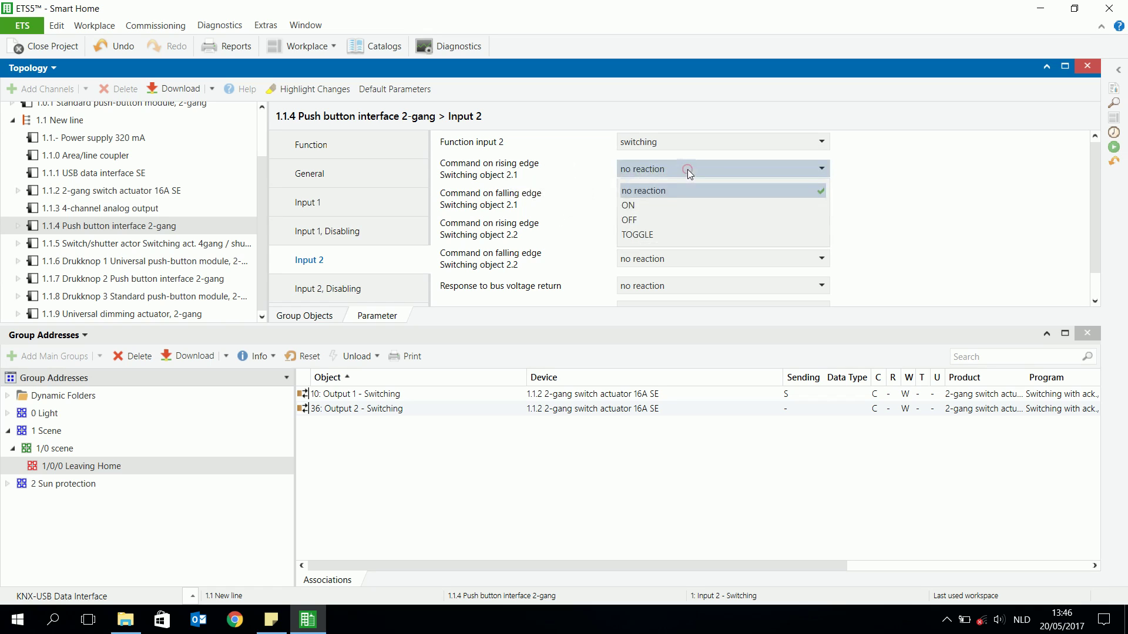
click(662, 217)
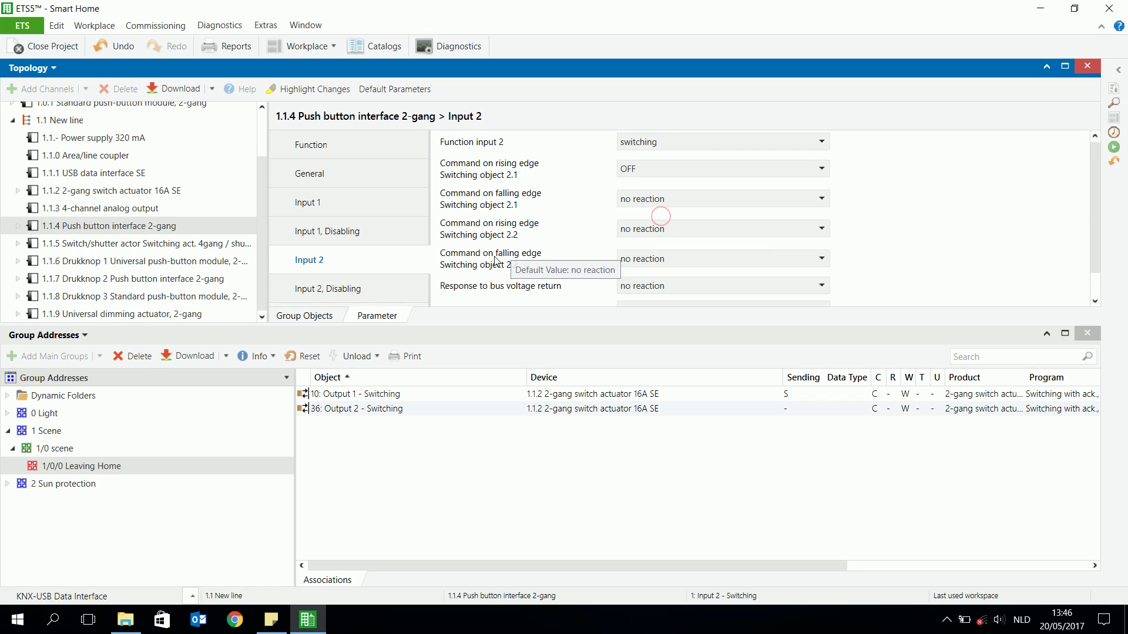
click(313, 317)
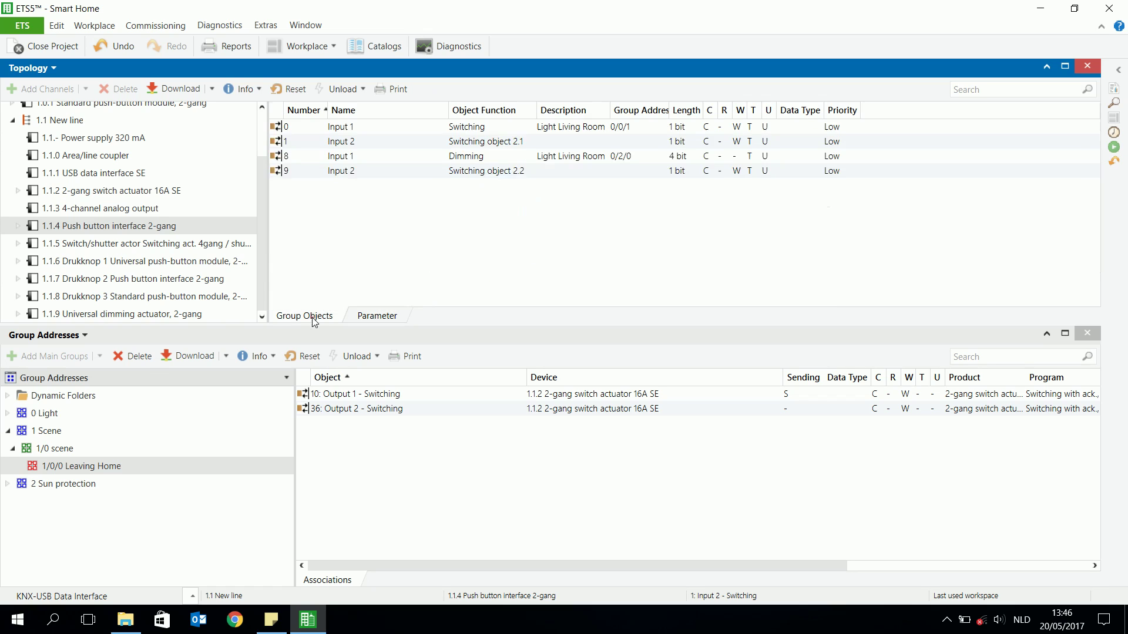
Link Input 2 object 2.1 and shutter Output 3/4 long-time operation to 1/0/0 Leaving Home
click(441, 142)
drag(468, 143, 393, 472)
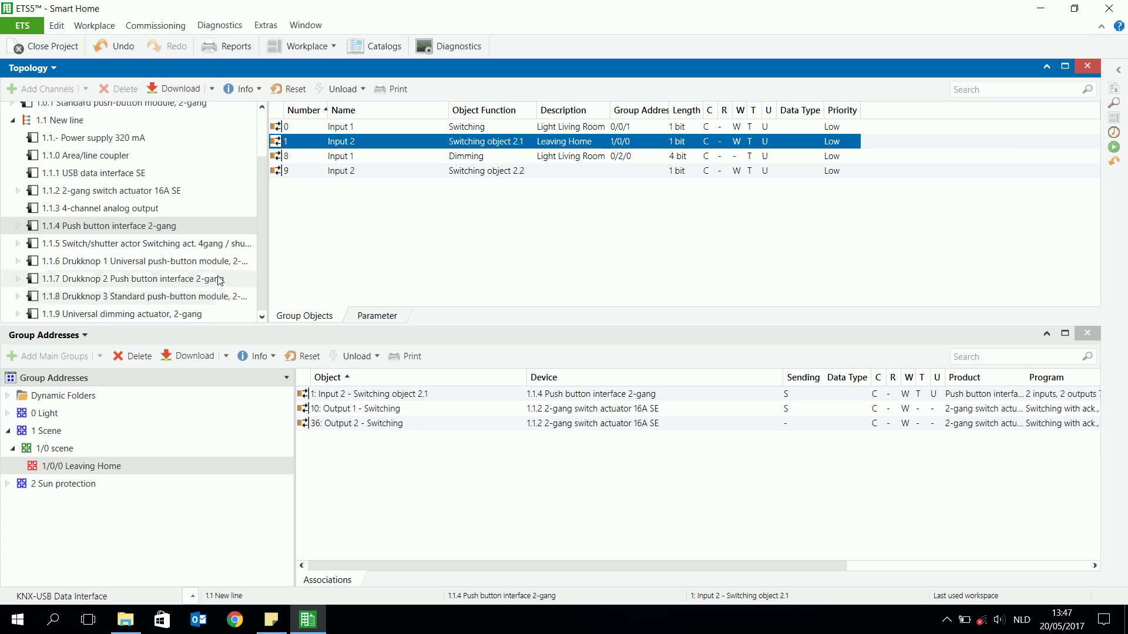
click(199, 245)
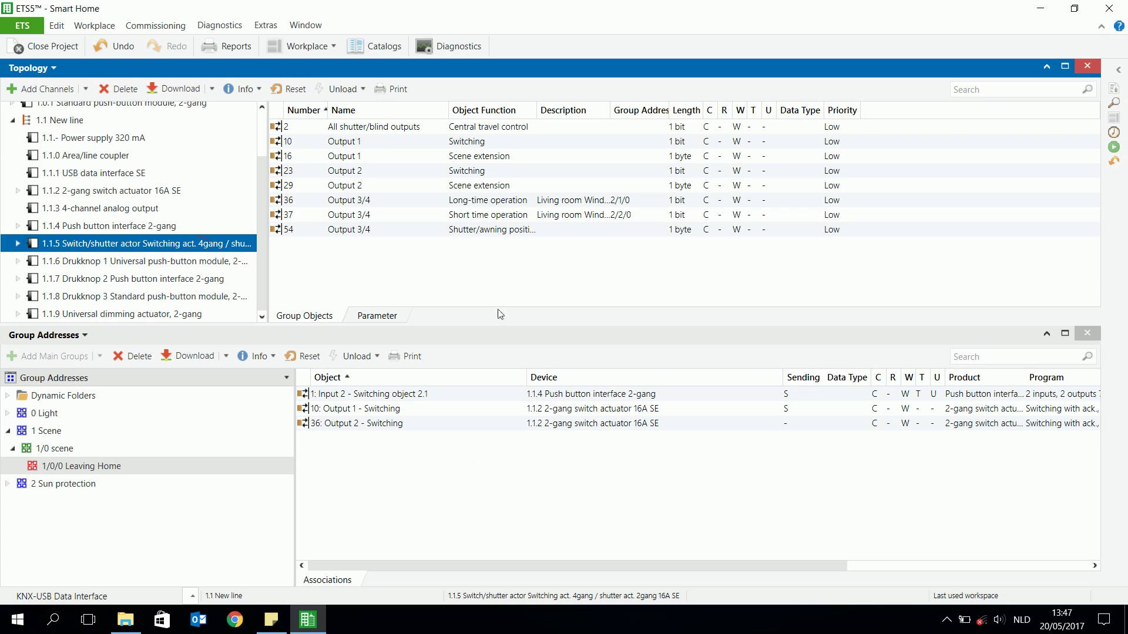
click(447, 205)
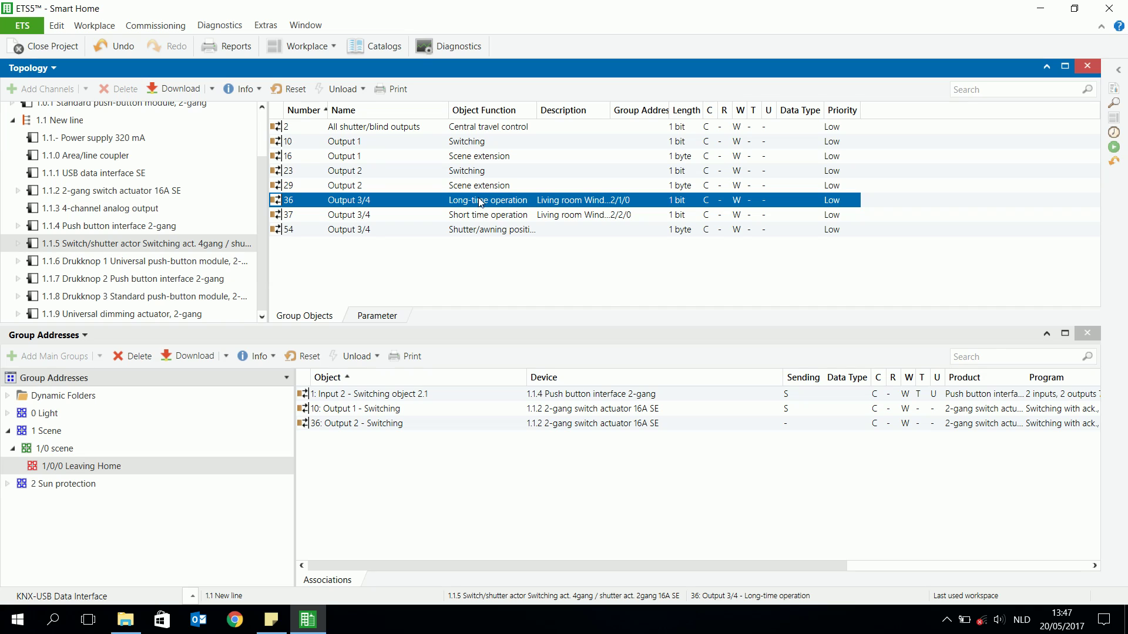
drag(481, 204, 430, 501)
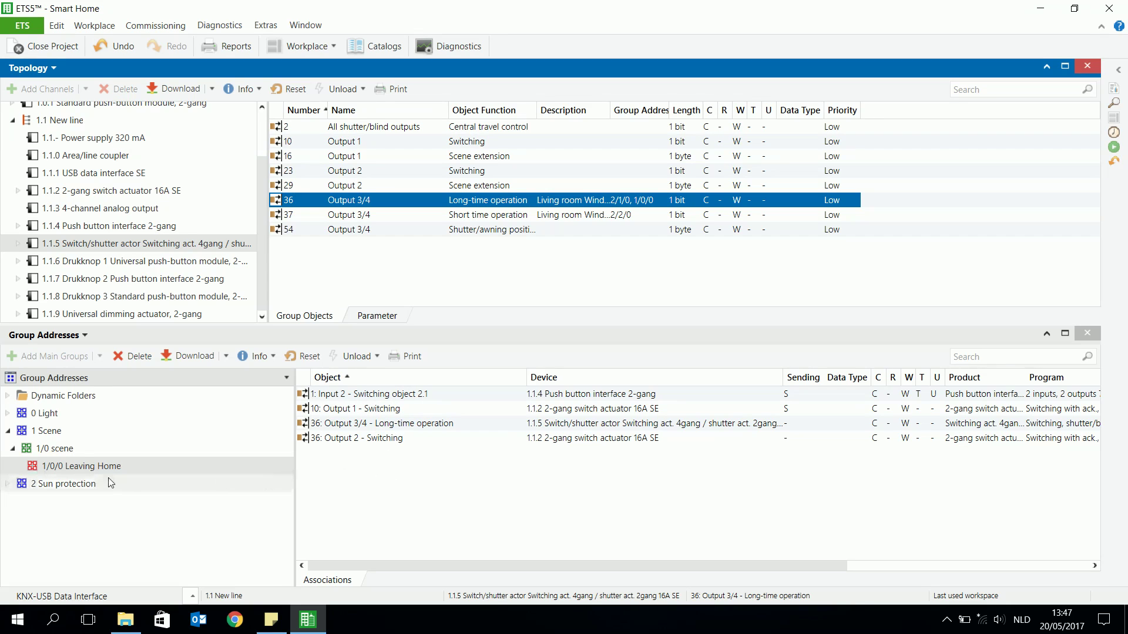
Create group address 1/0/1 named 'All on' under the 1/0 scene group
click(60, 454)
right_click(59, 454)
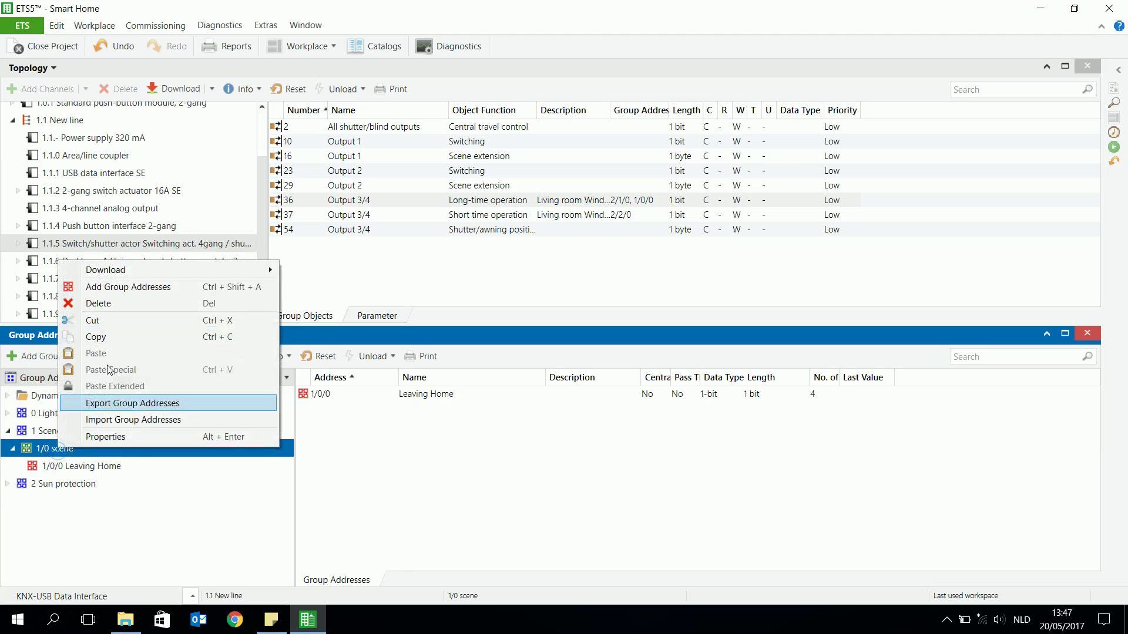
click(129, 288)
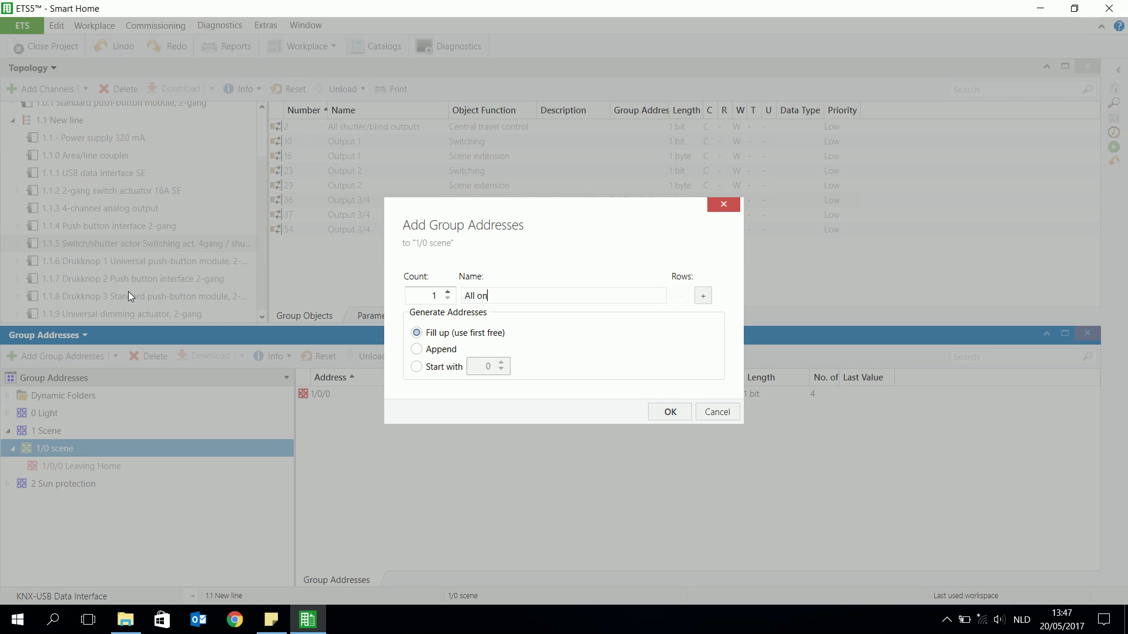
key(Return)
click(60, 484)
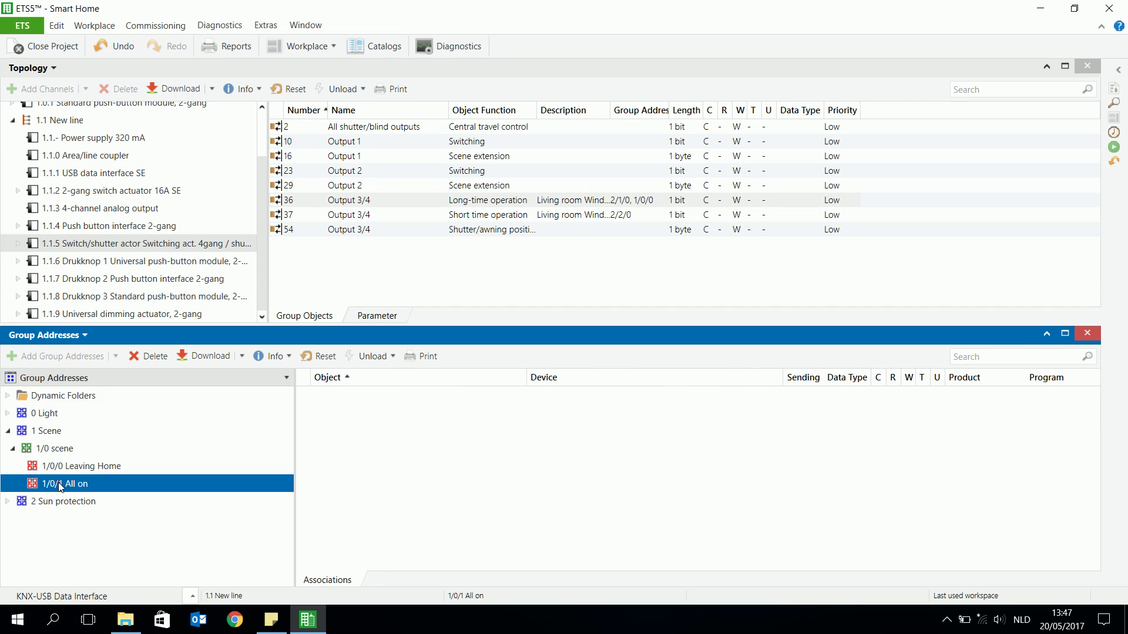
click(128, 466)
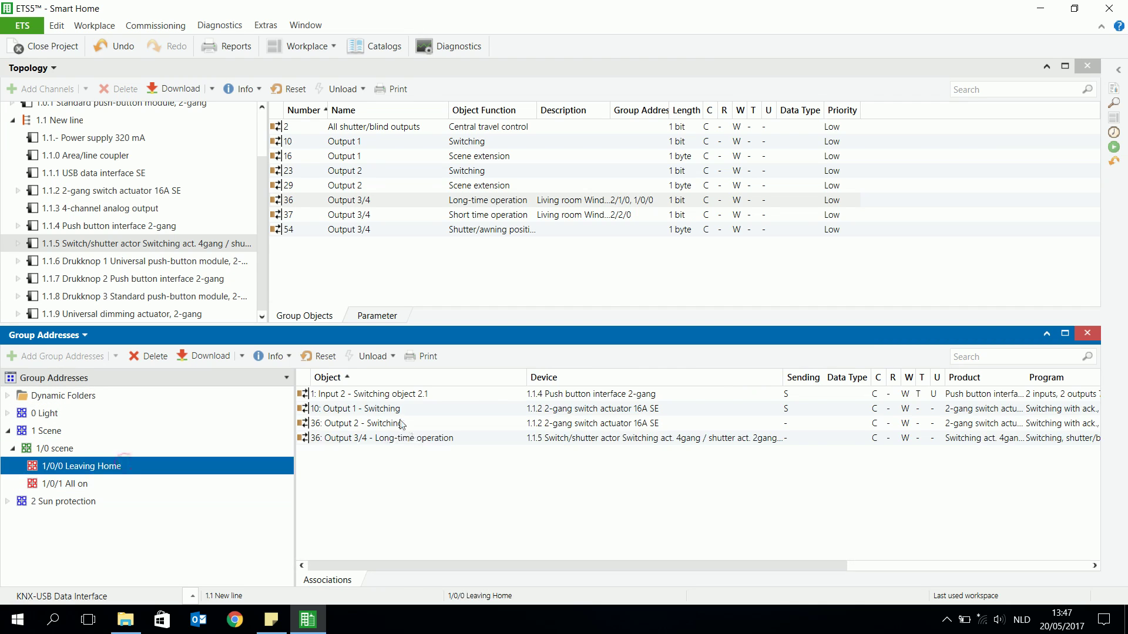
Drag the Output 1, Output 2 switching and Output 3/4 long-time links from Leaving Home onto 1/0/1 All on
right_click(376, 410)
shift+right_click(352, 441)
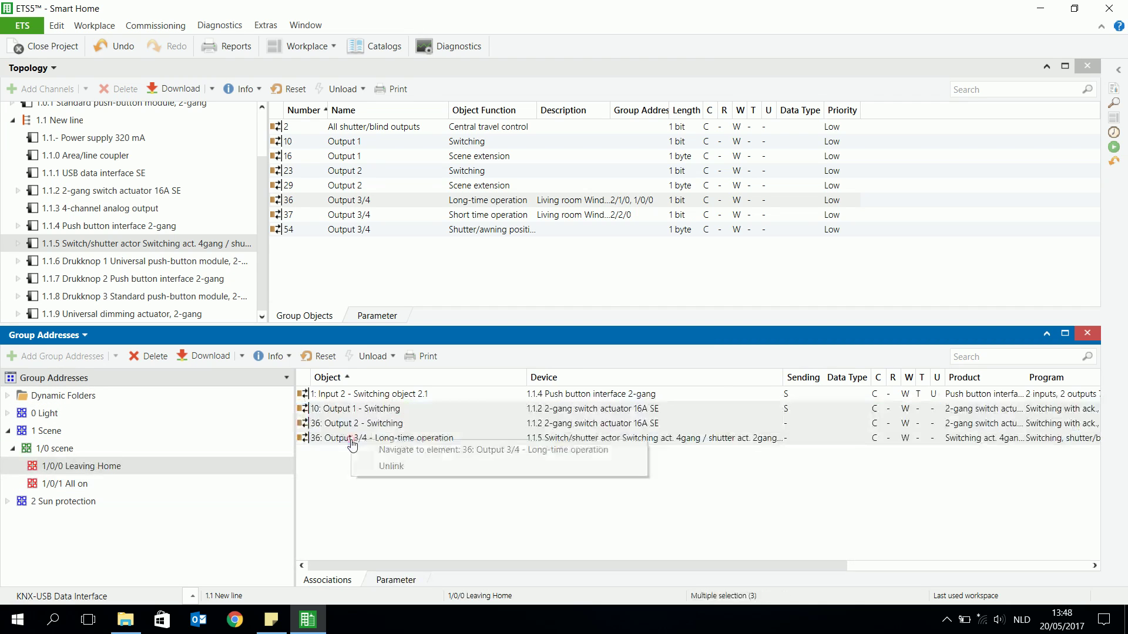
click(98, 481)
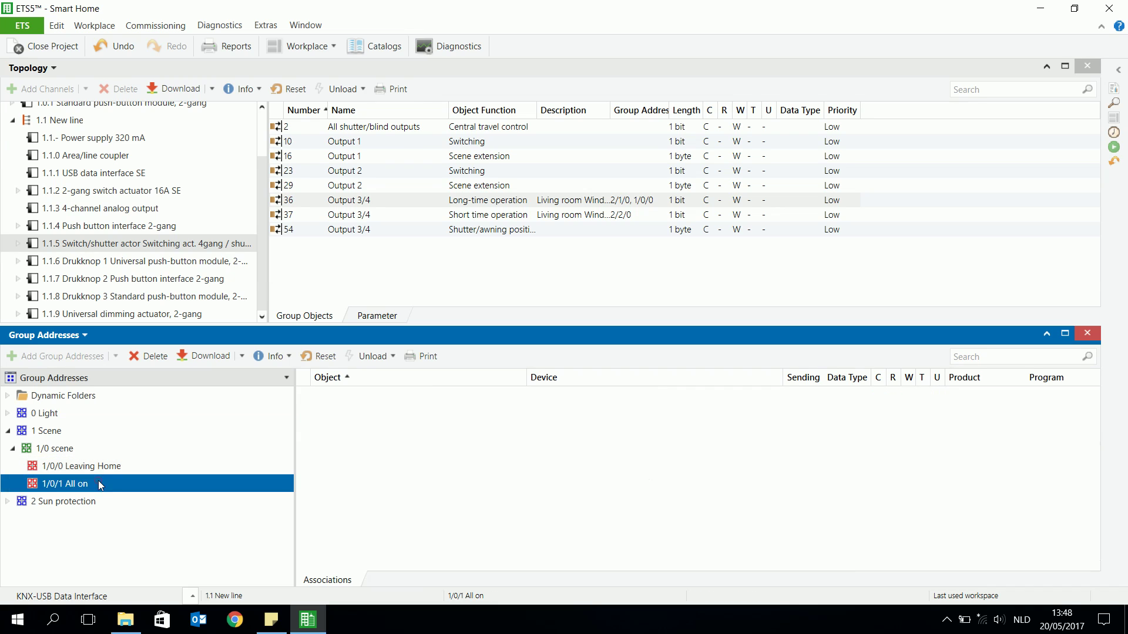
right_click(479, 438)
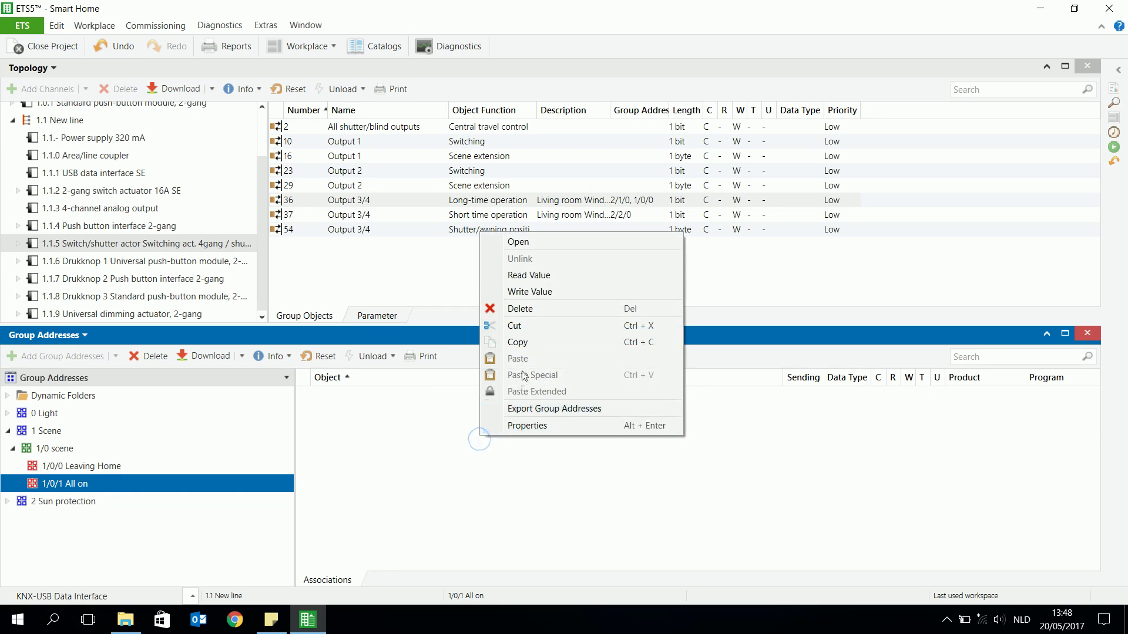
click(463, 436)
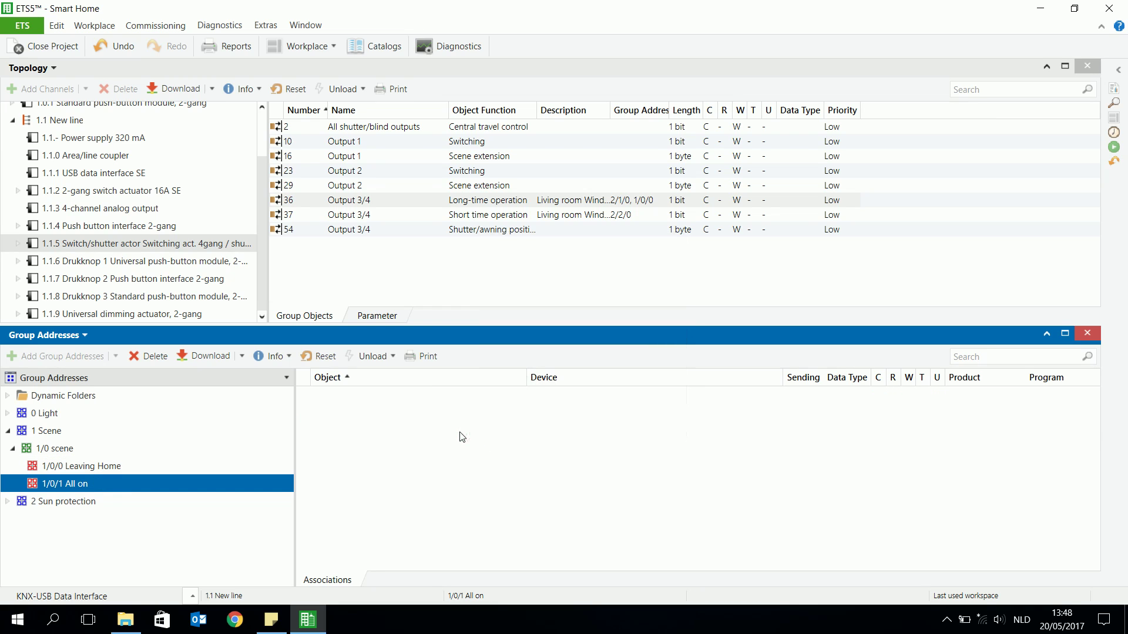
click(132, 467)
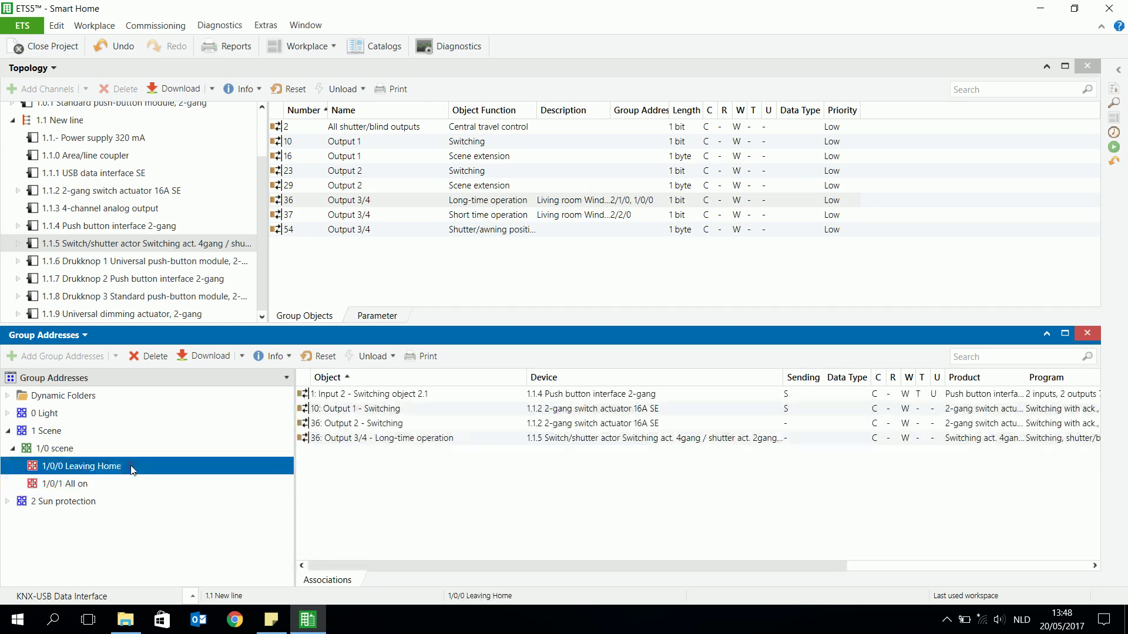
click(337, 411)
shift+right_click(326, 438)
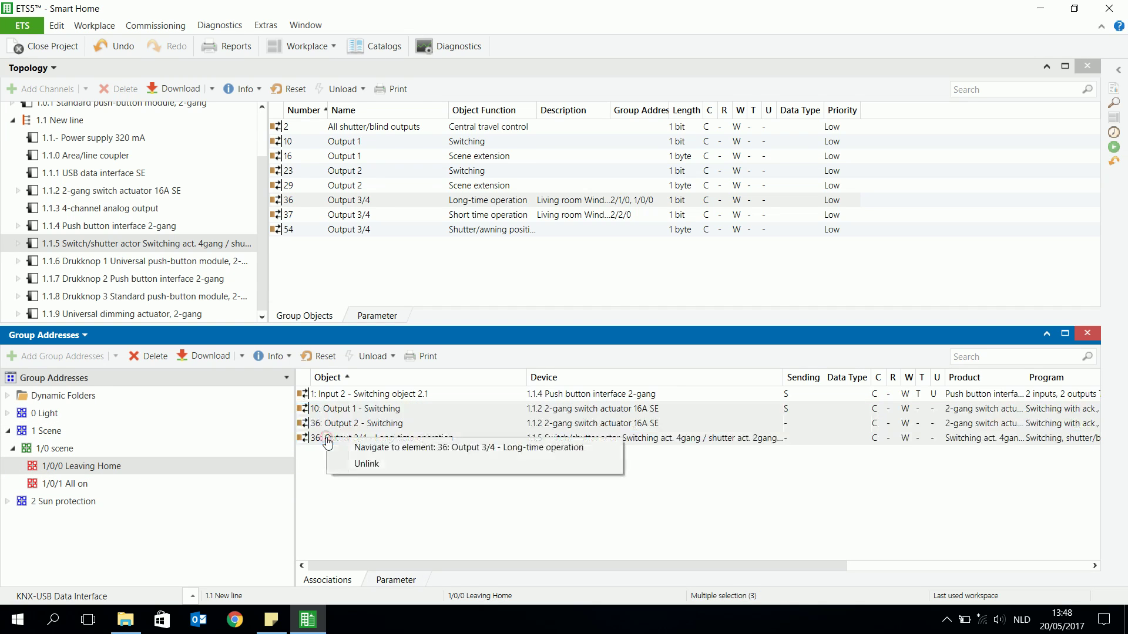
drag(332, 416, 82, 487)
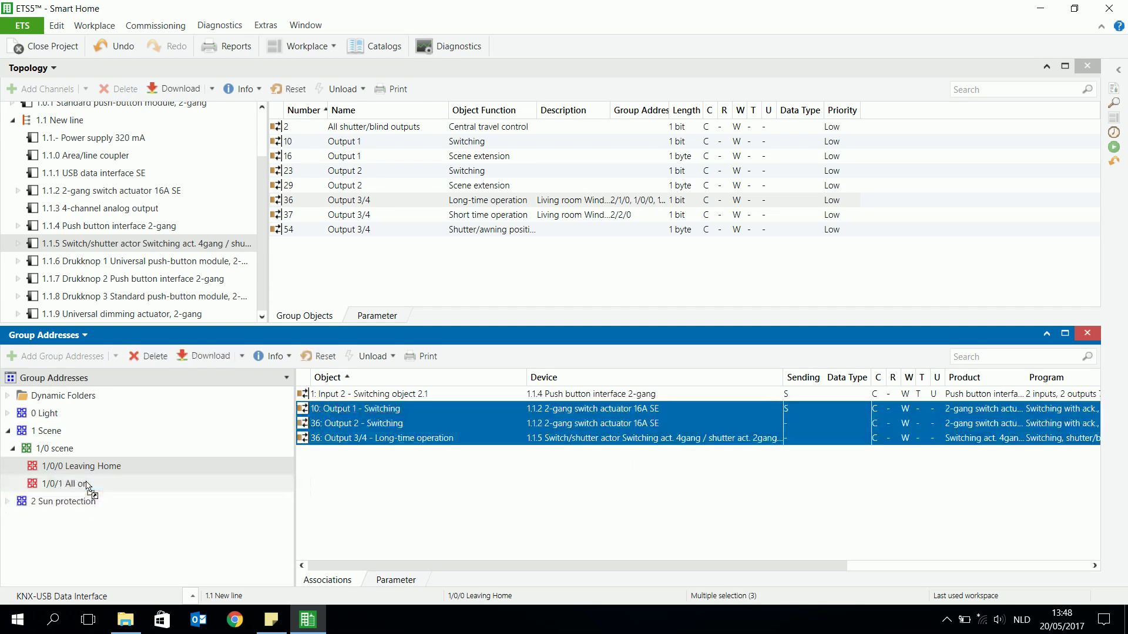
click(81, 487)
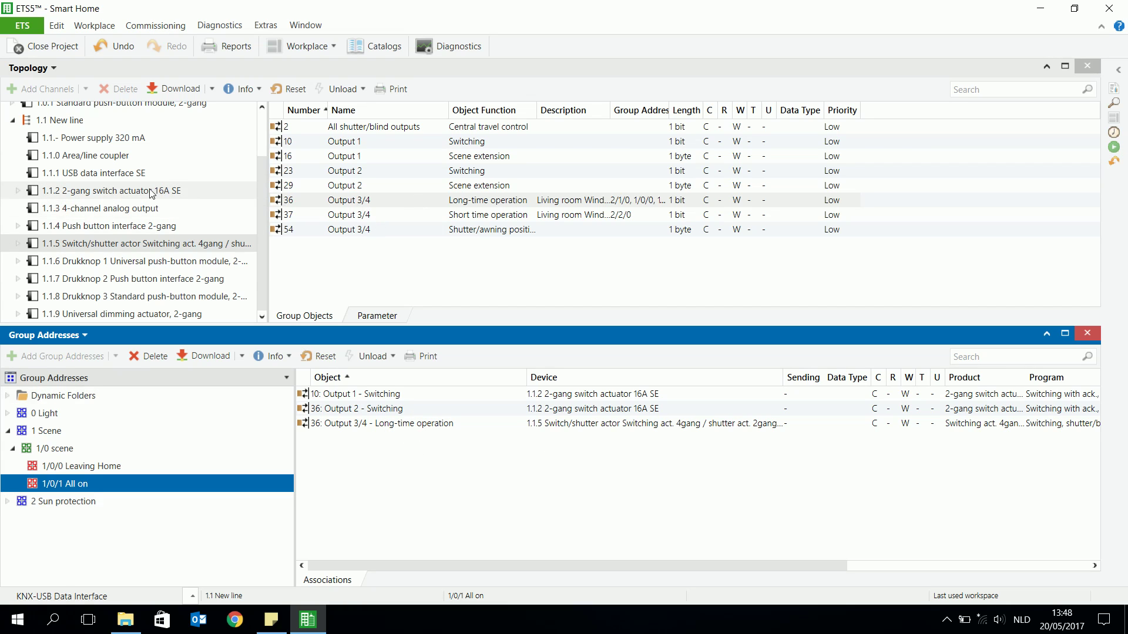
Set Drukknop 2's Input 2 rising-edge command for switching object 2.1 to ON
click(152, 229)
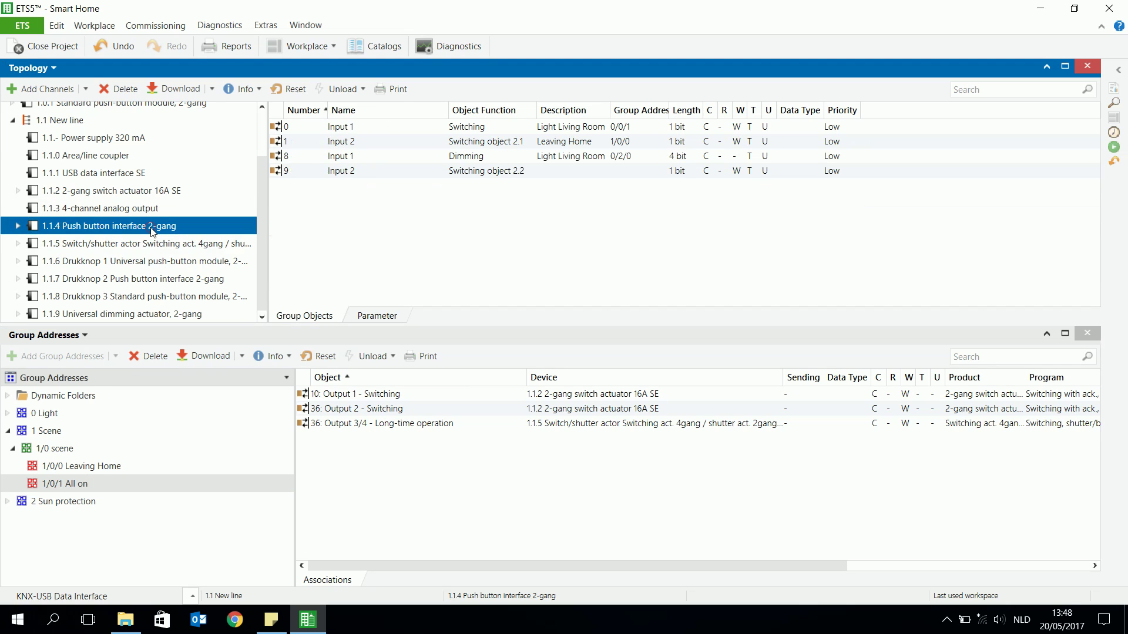
click(168, 264)
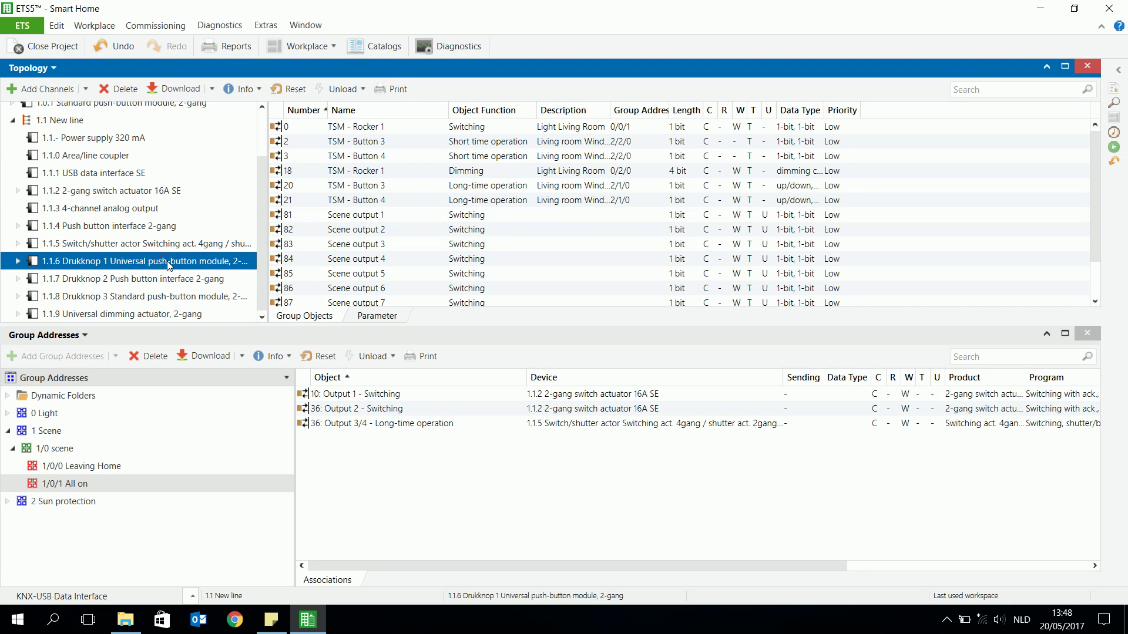
click(167, 286)
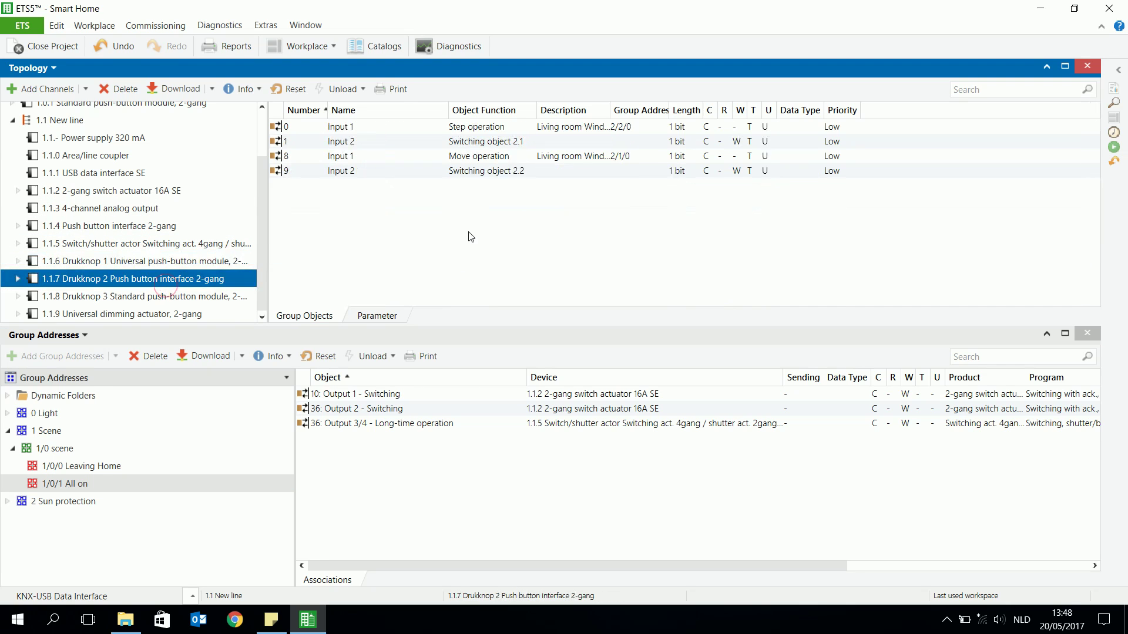
click(401, 148)
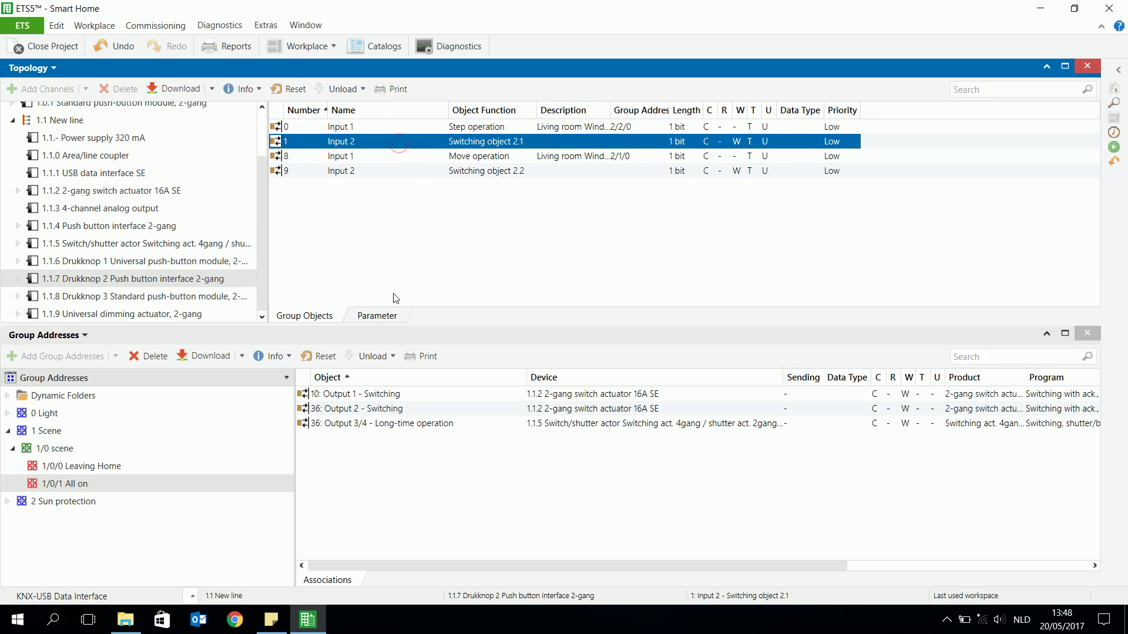
click(377, 316)
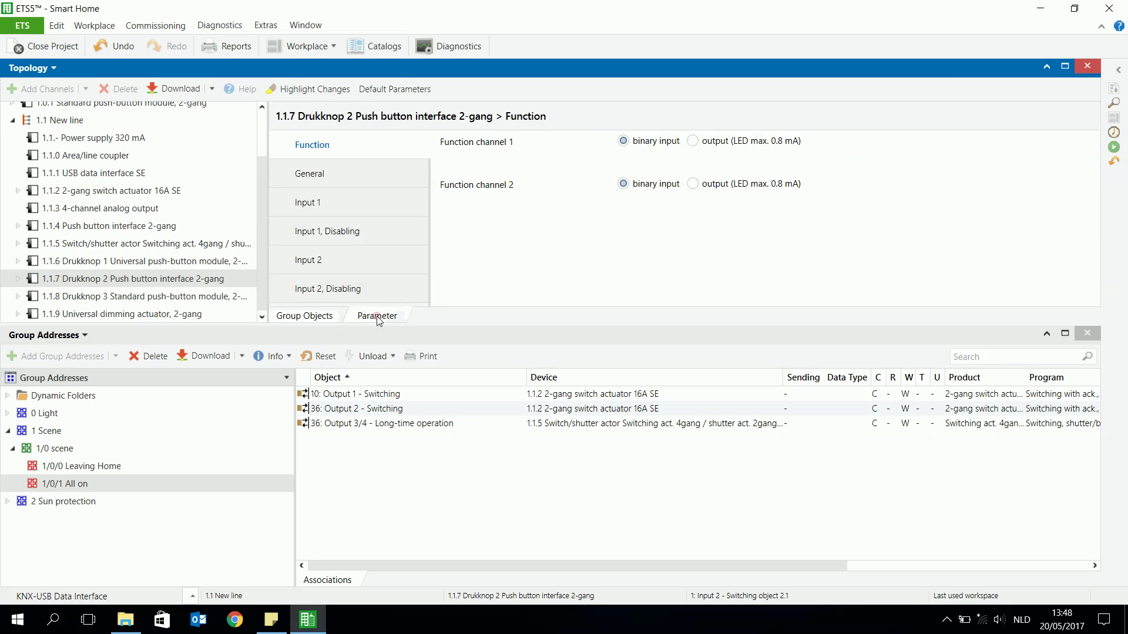
click(322, 262)
click(644, 169)
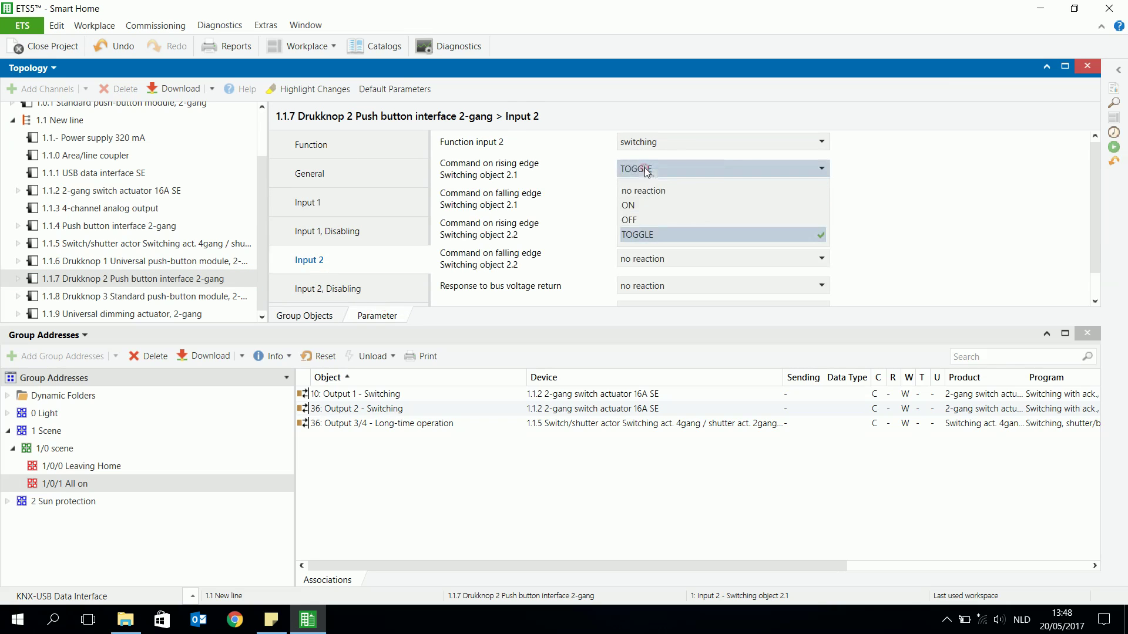
click(635, 205)
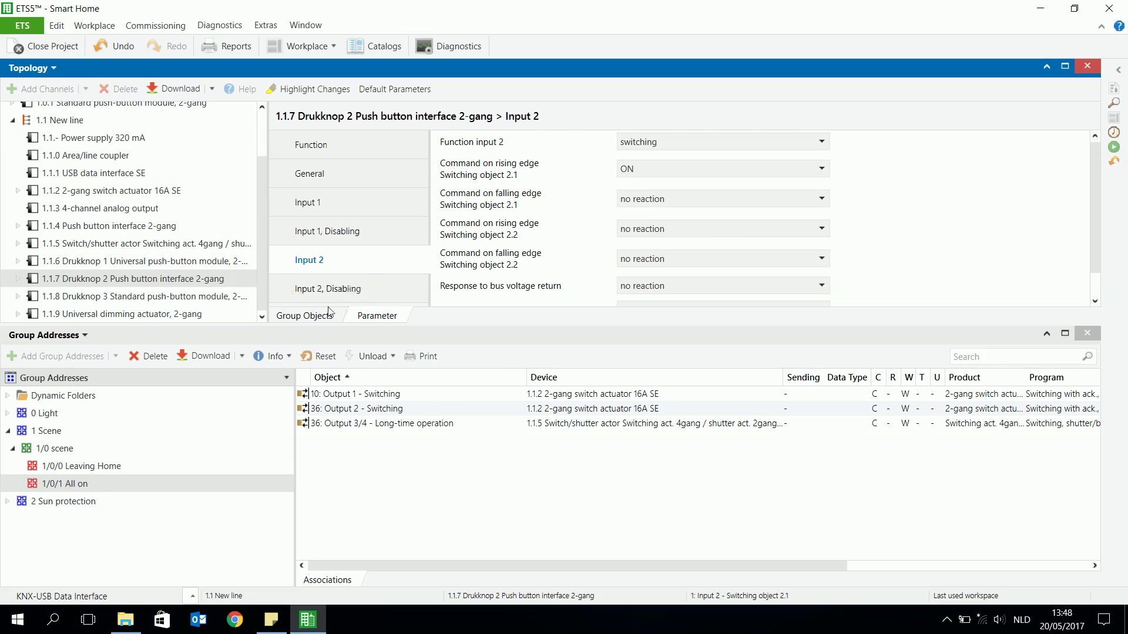
click(313, 317)
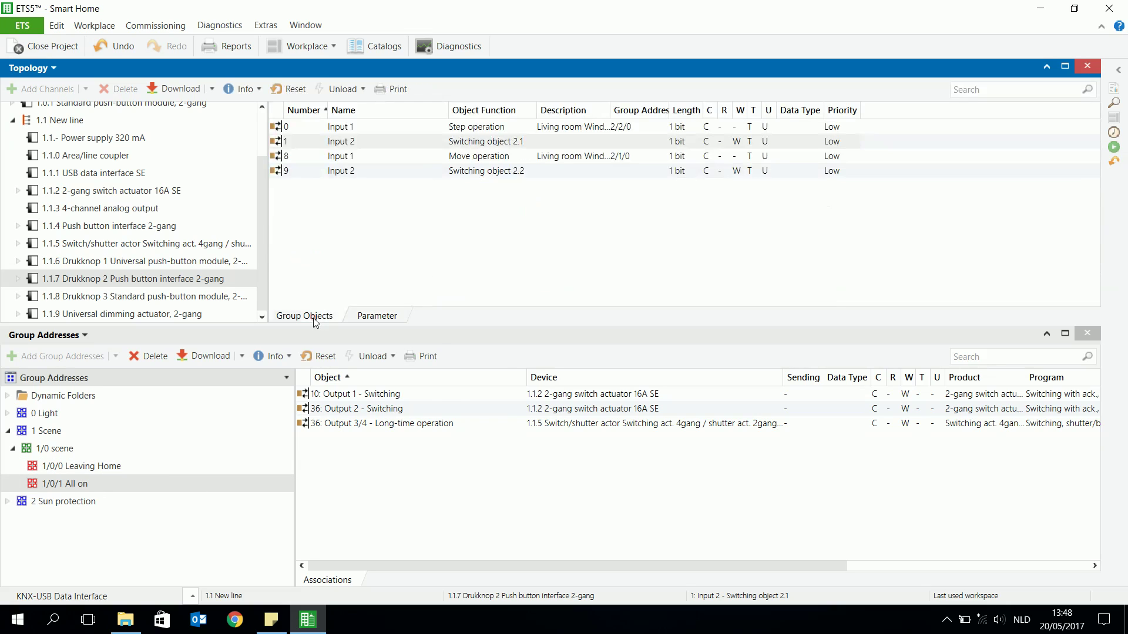
Review Drukknop 2's Input 2 parameters again from switching object 2.2
click(355, 170)
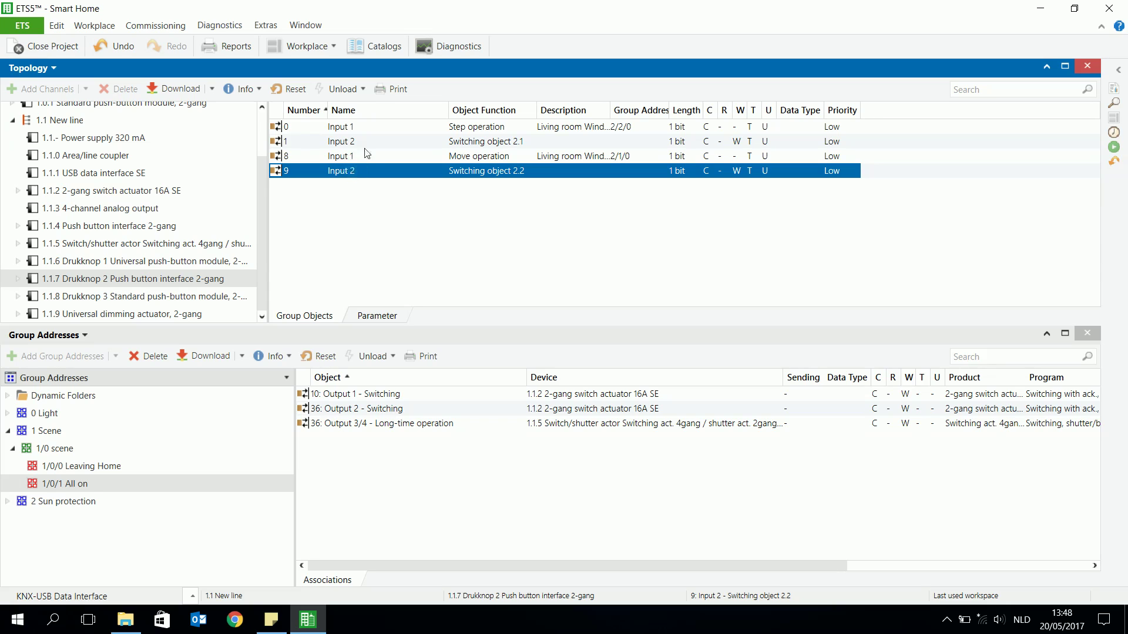
click(368, 312)
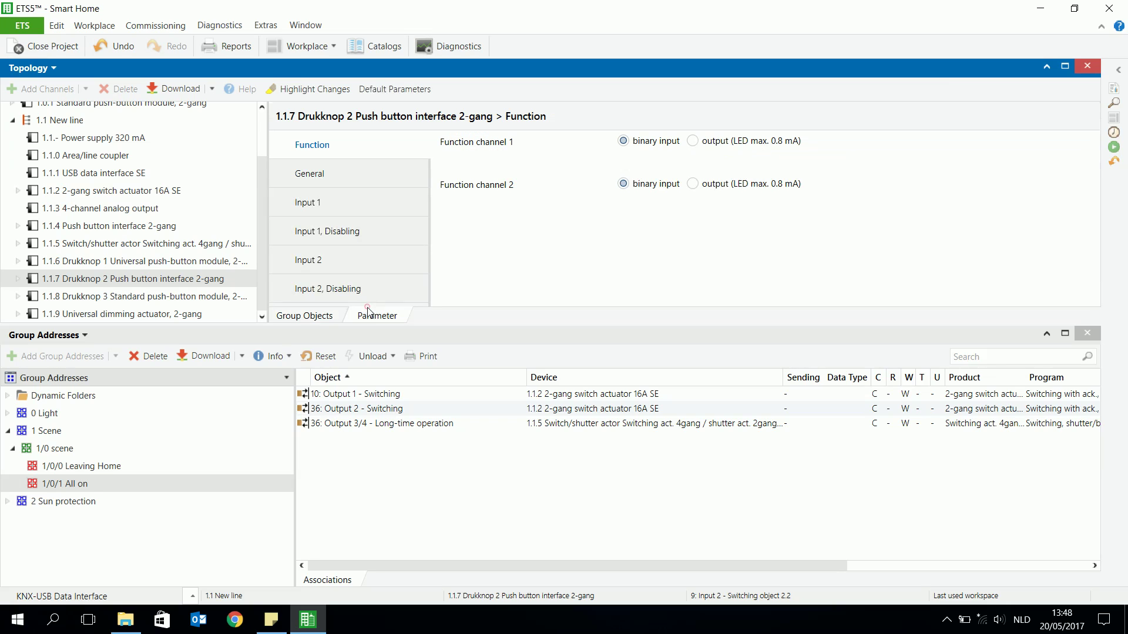
click(342, 265)
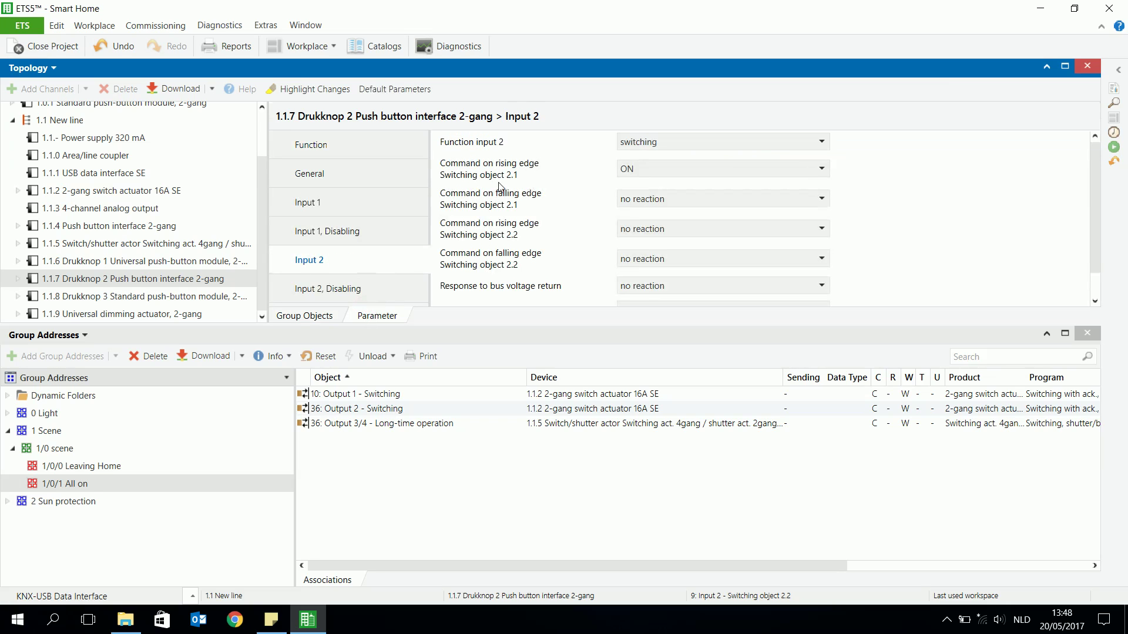
Drag Drukknop 2's Input 2 switching object 2.1 onto 1/0/1 All on
click(312, 317)
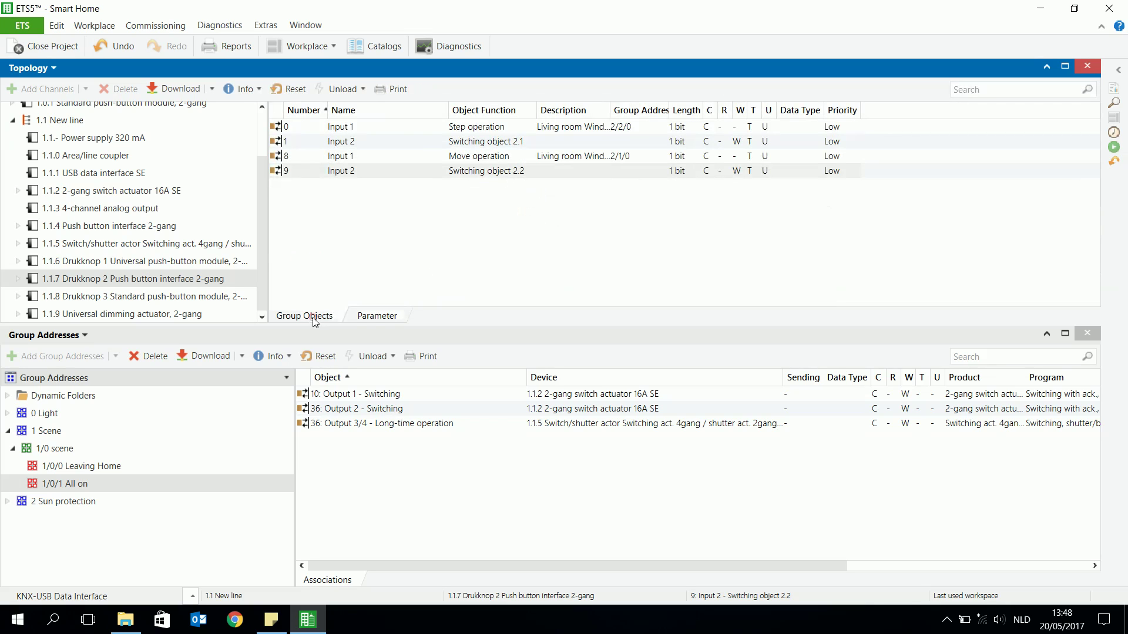
drag(459, 146, 392, 510)
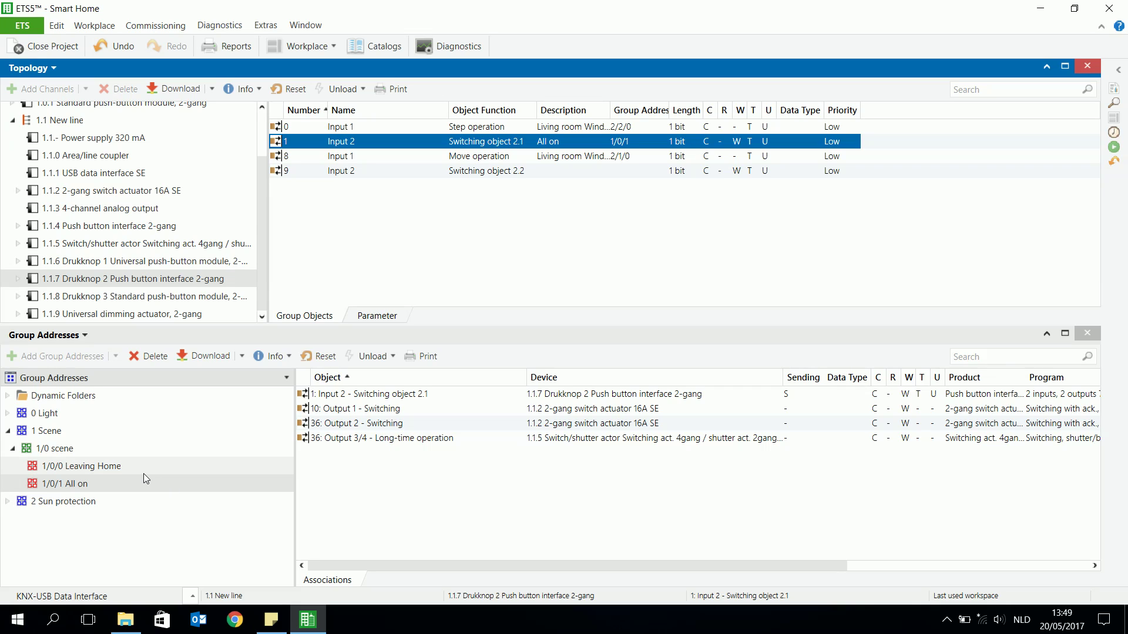
click(108, 481)
click(107, 467)
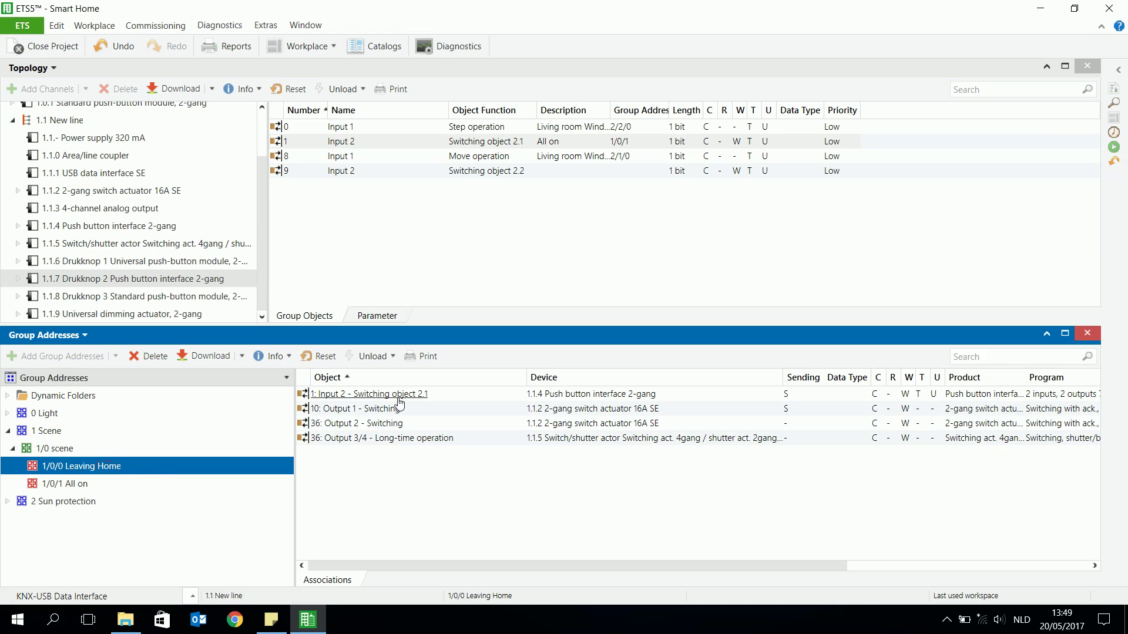
click(70, 488)
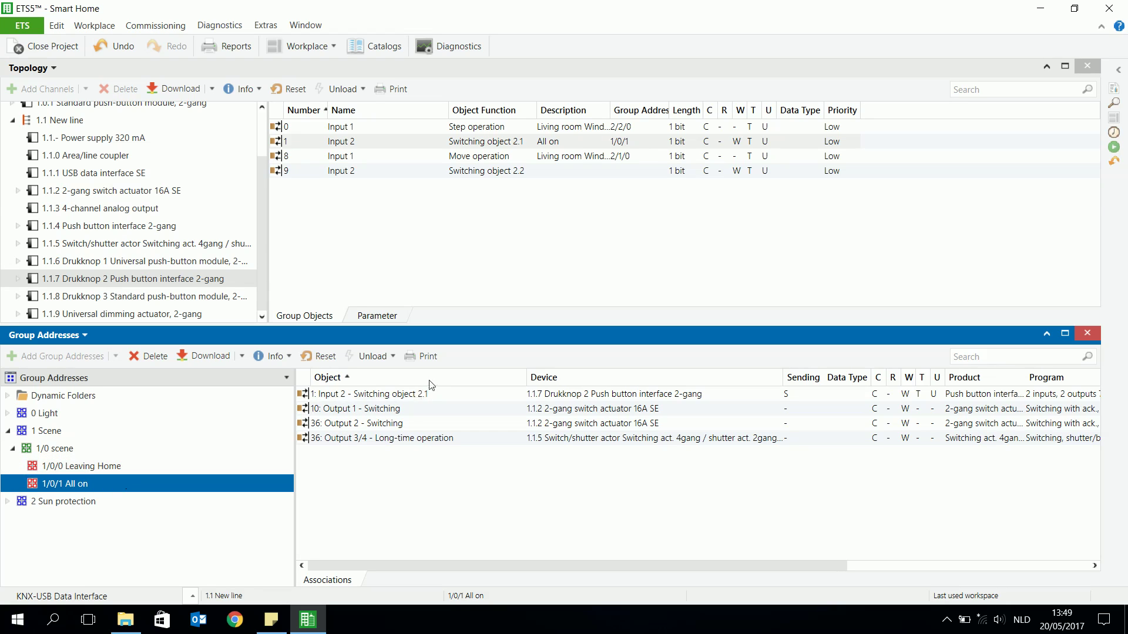
click(946, 620)
click(962, 590)
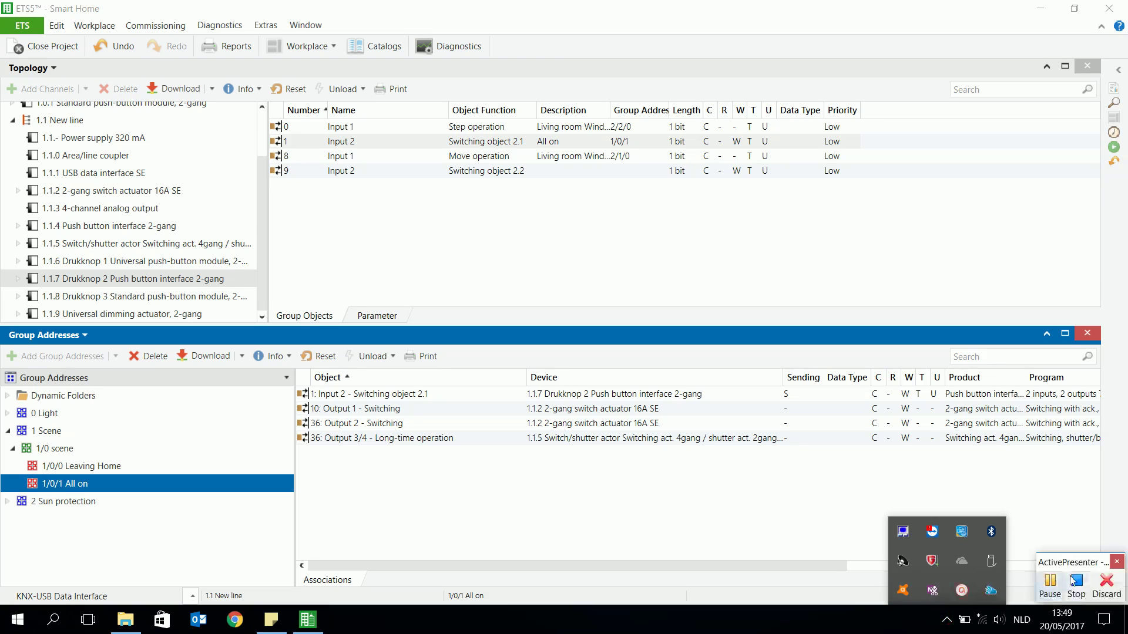
click(1074, 582)
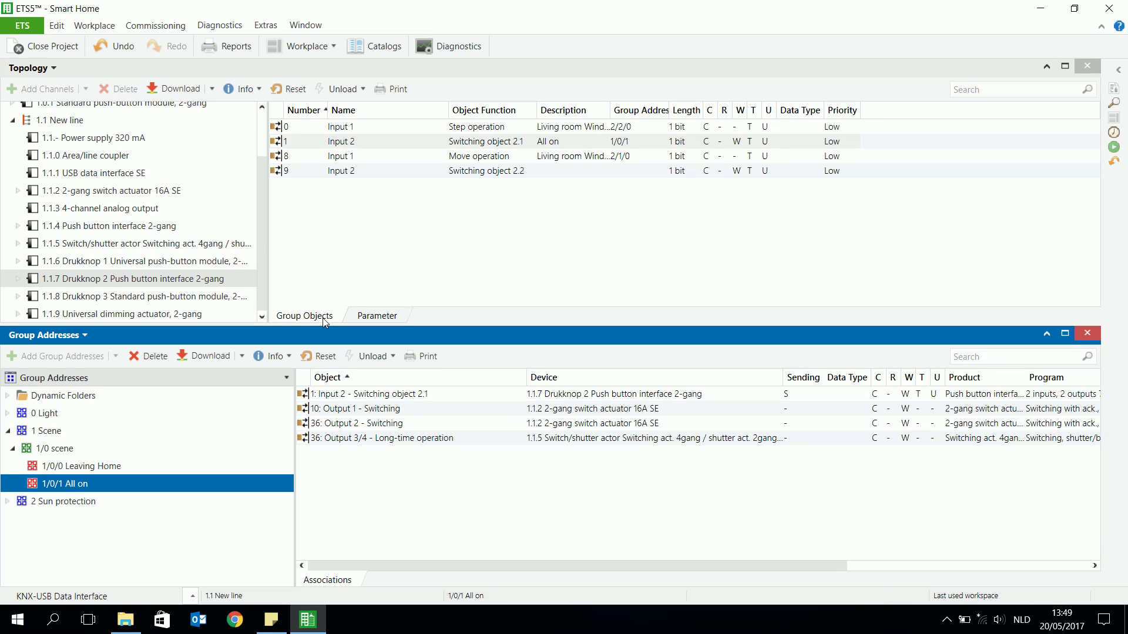
right_click(375, 394)
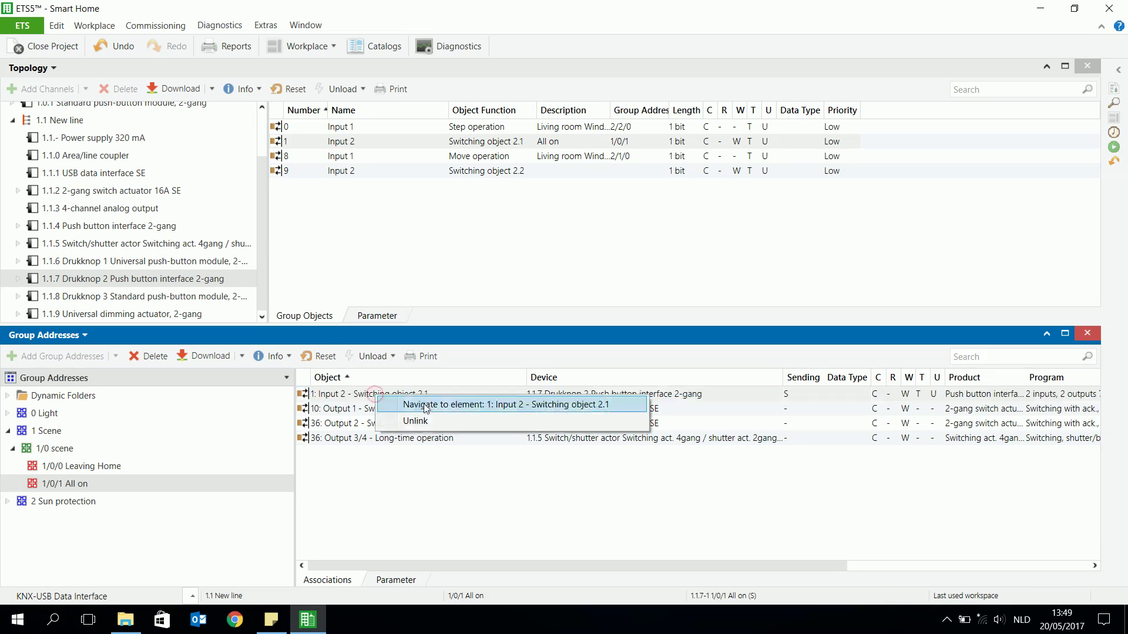
click(420, 421)
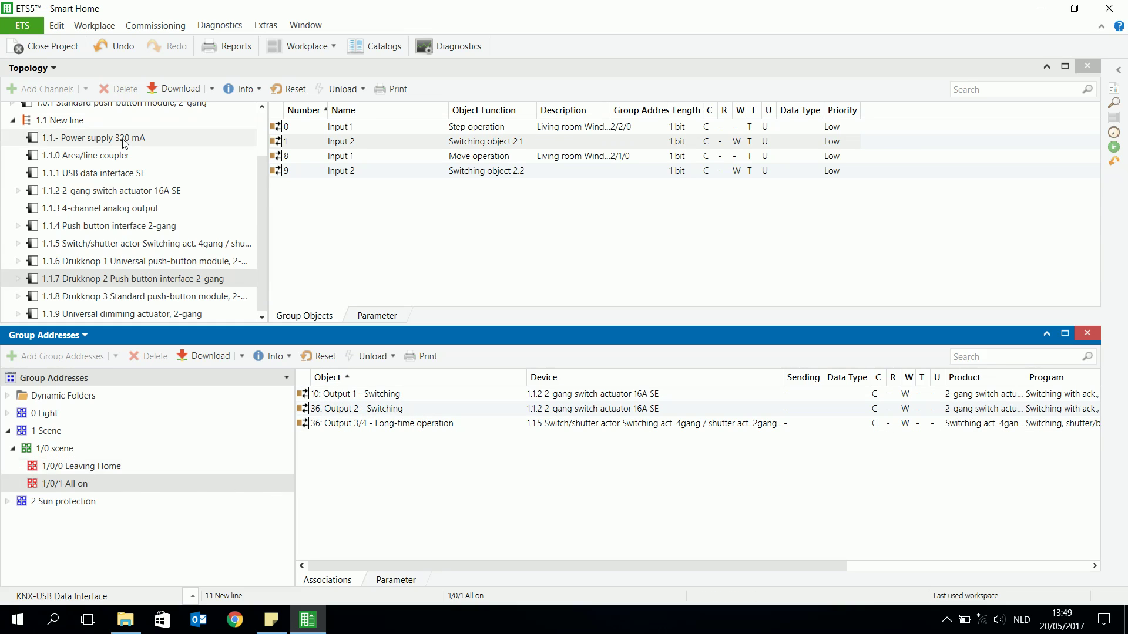
click(98, 53)
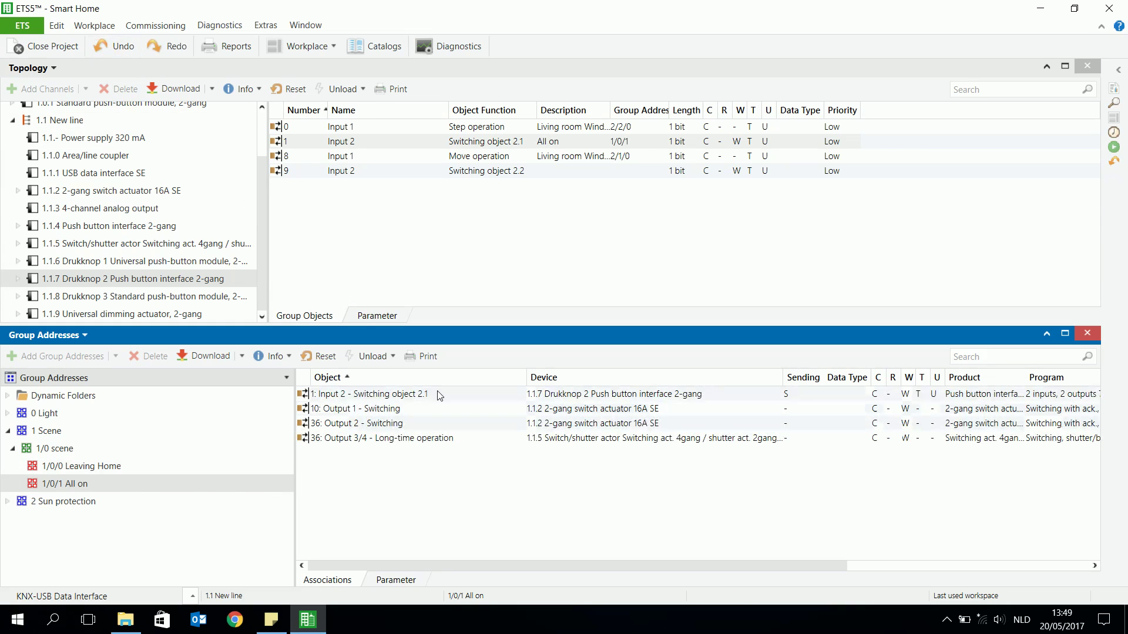
click(191, 467)
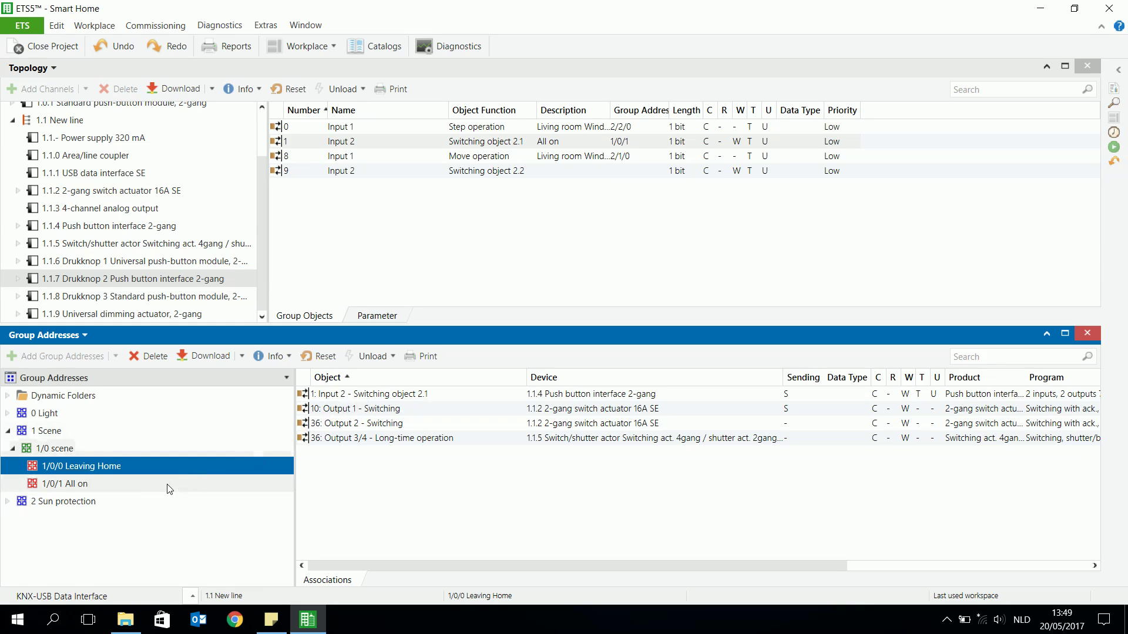
click(170, 489)
click(111, 466)
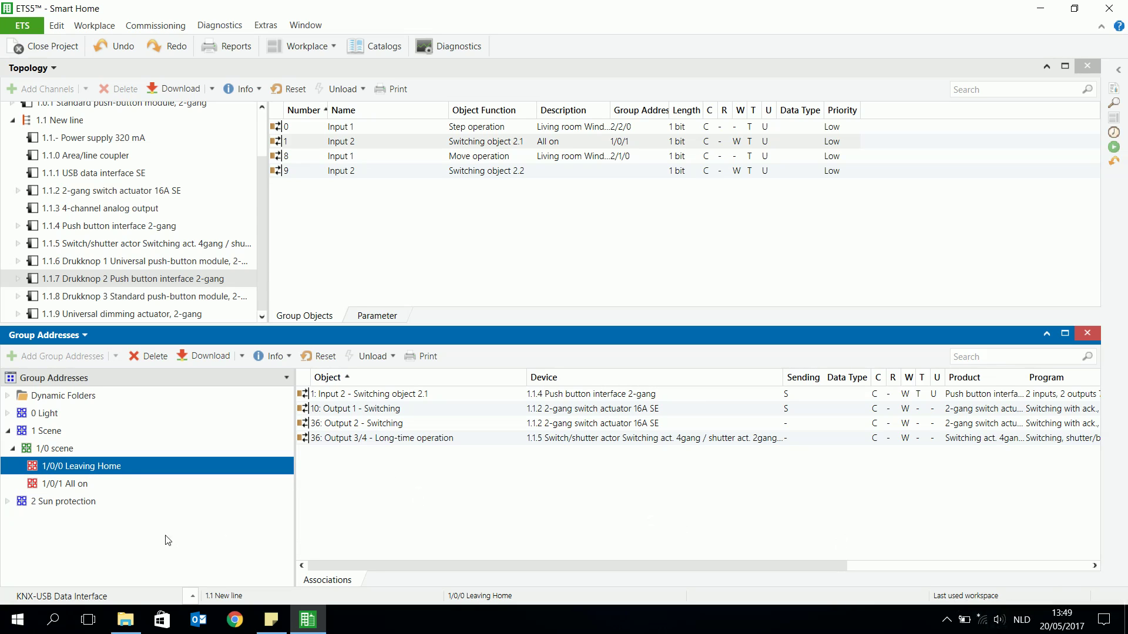
click(108, 483)
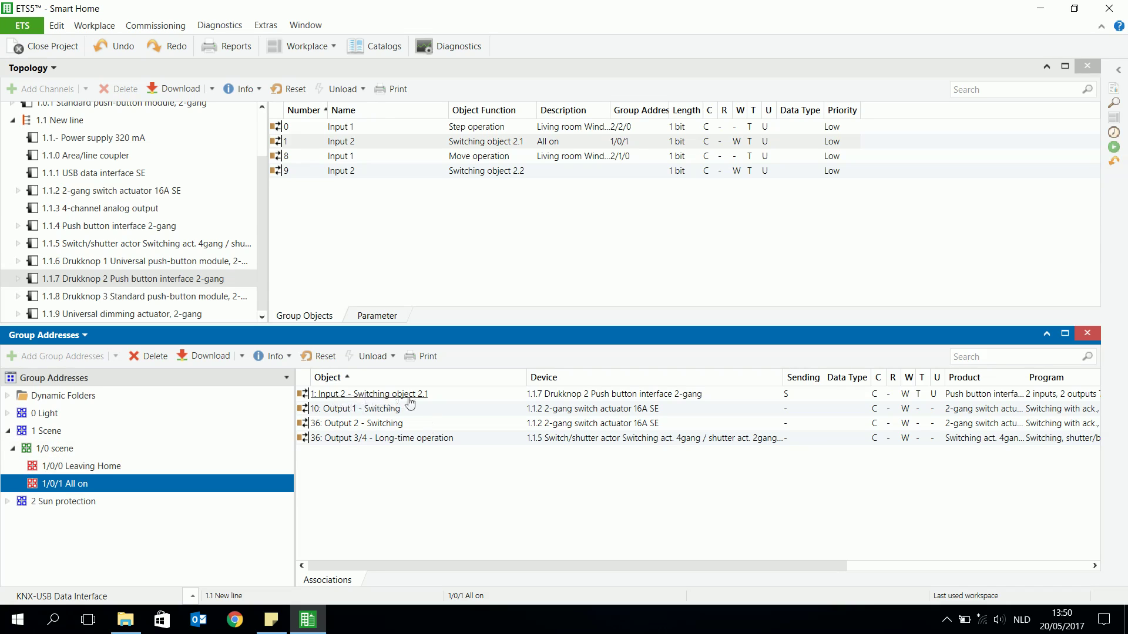
click(87, 468)
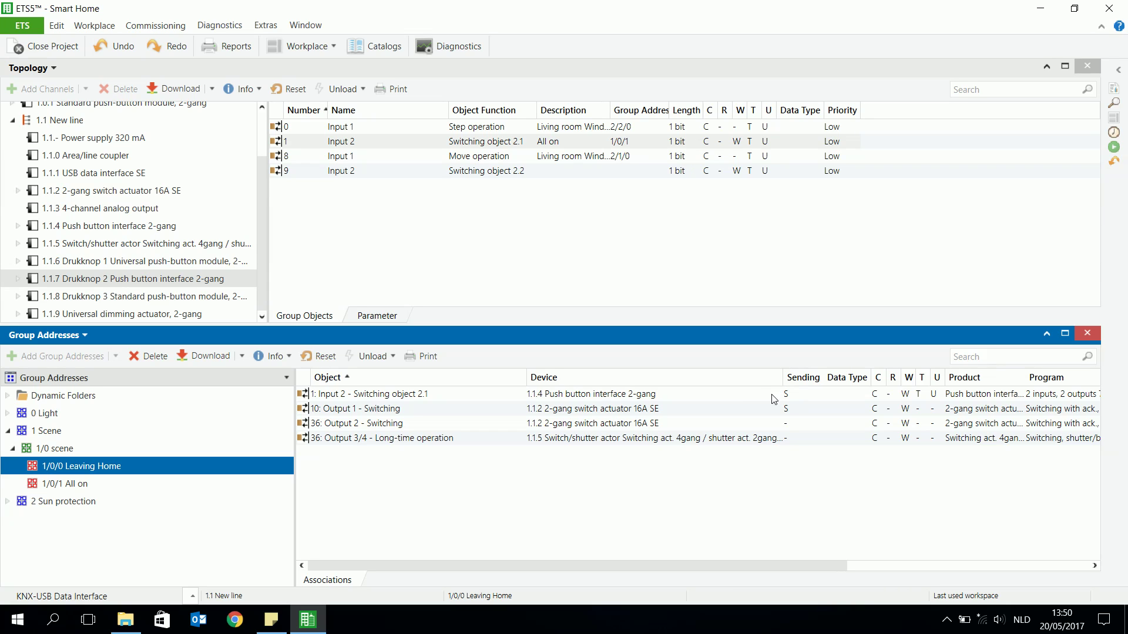
click(78, 488)
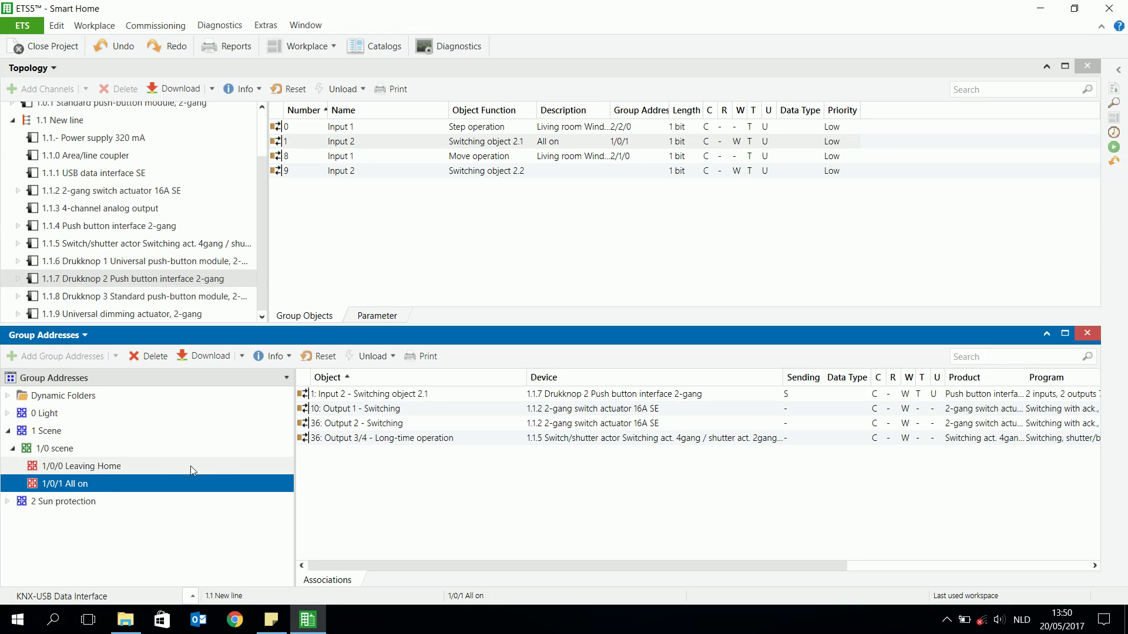
Link the 1.1.4 Input 2 object to 1/0/1 All on and set All on as its sending address
click(158, 464)
drag(404, 394, 85, 485)
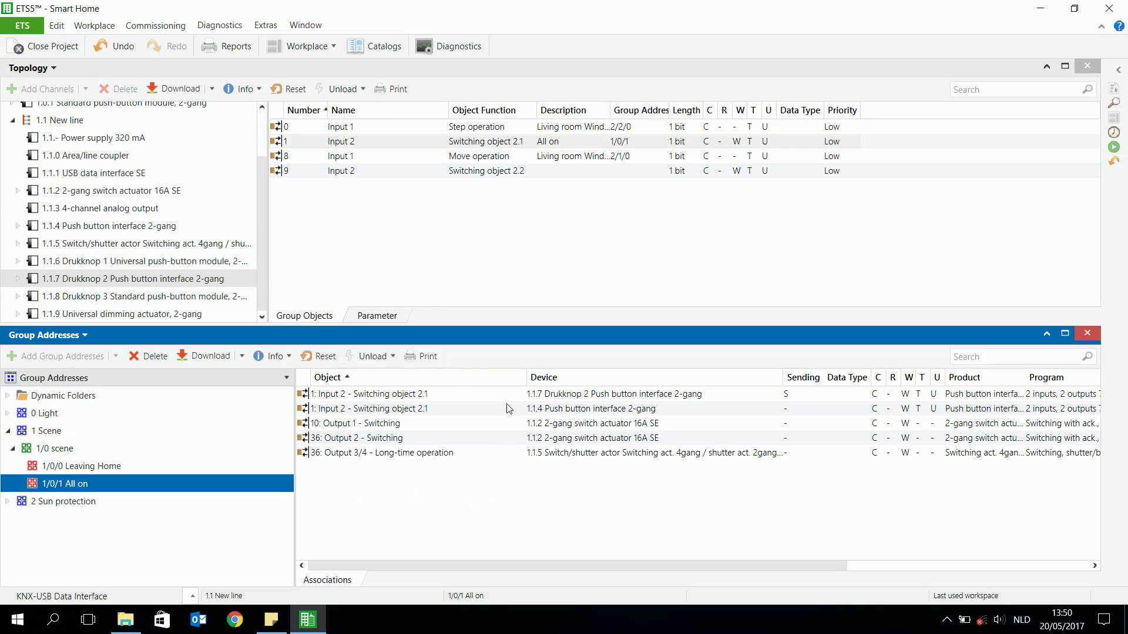
click(788, 409)
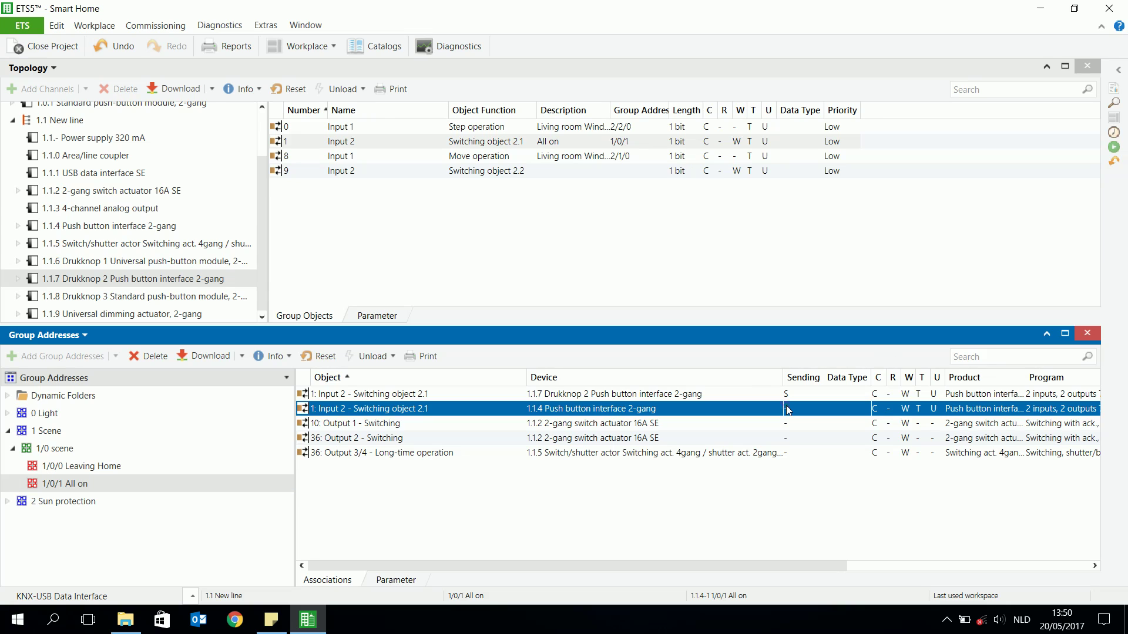
right_click(788, 409)
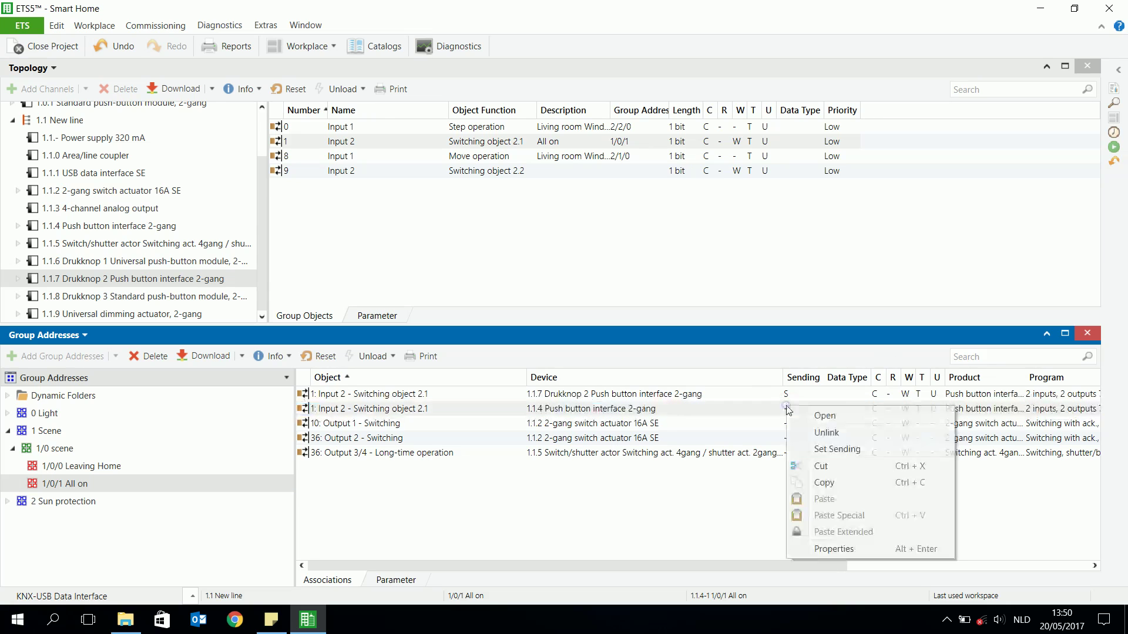
click(816, 449)
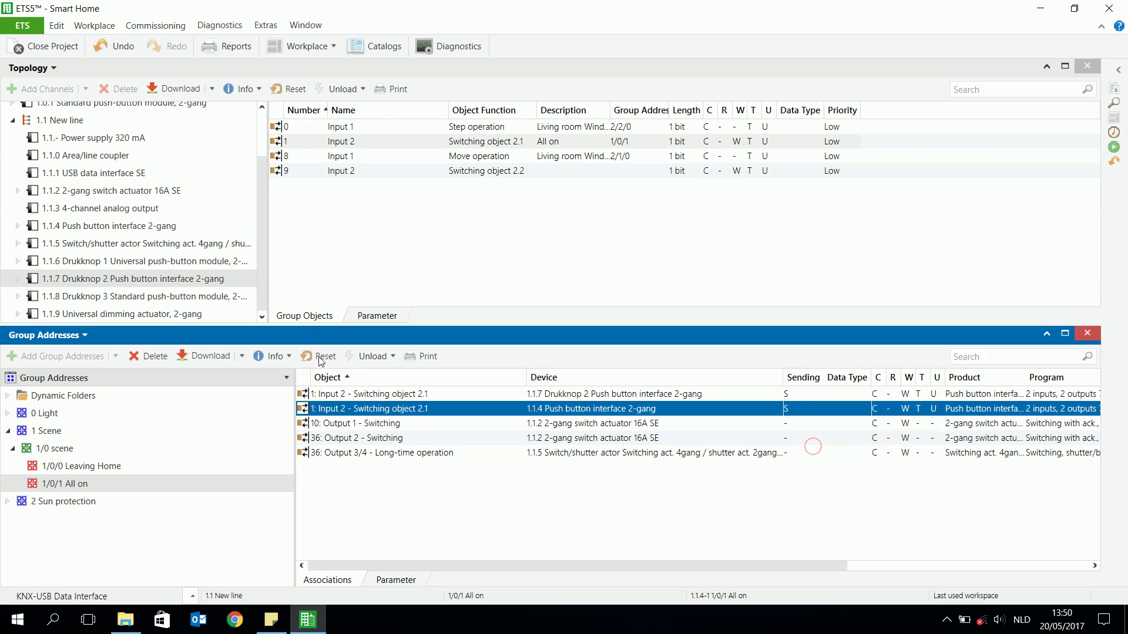
click(115, 470)
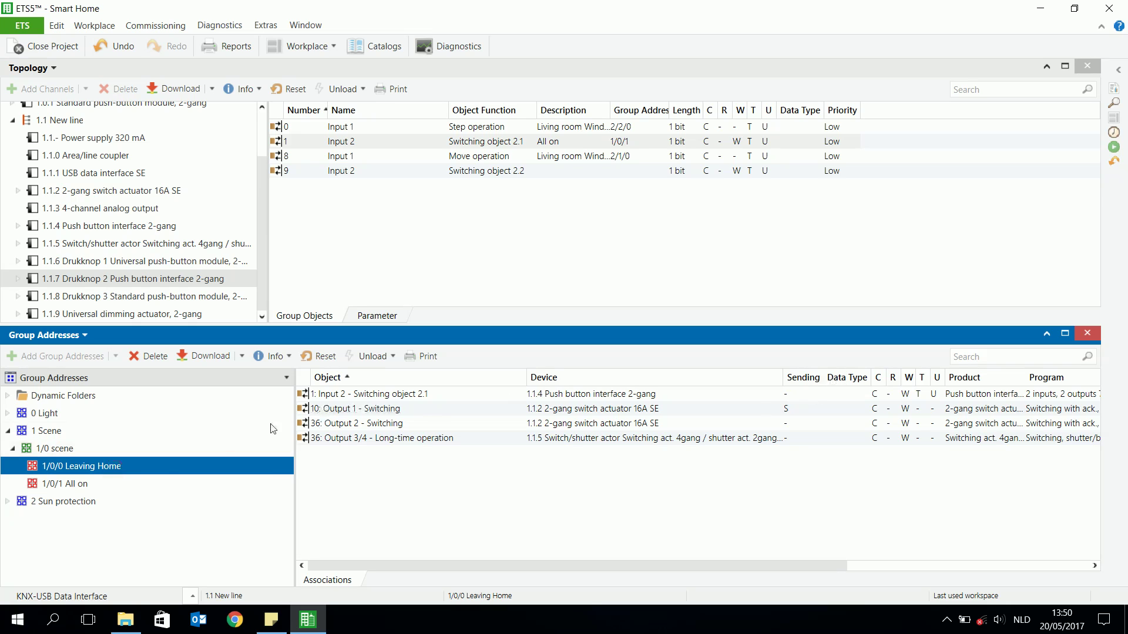
Delete the Leaving Home group address 1/0/0
click(147, 356)
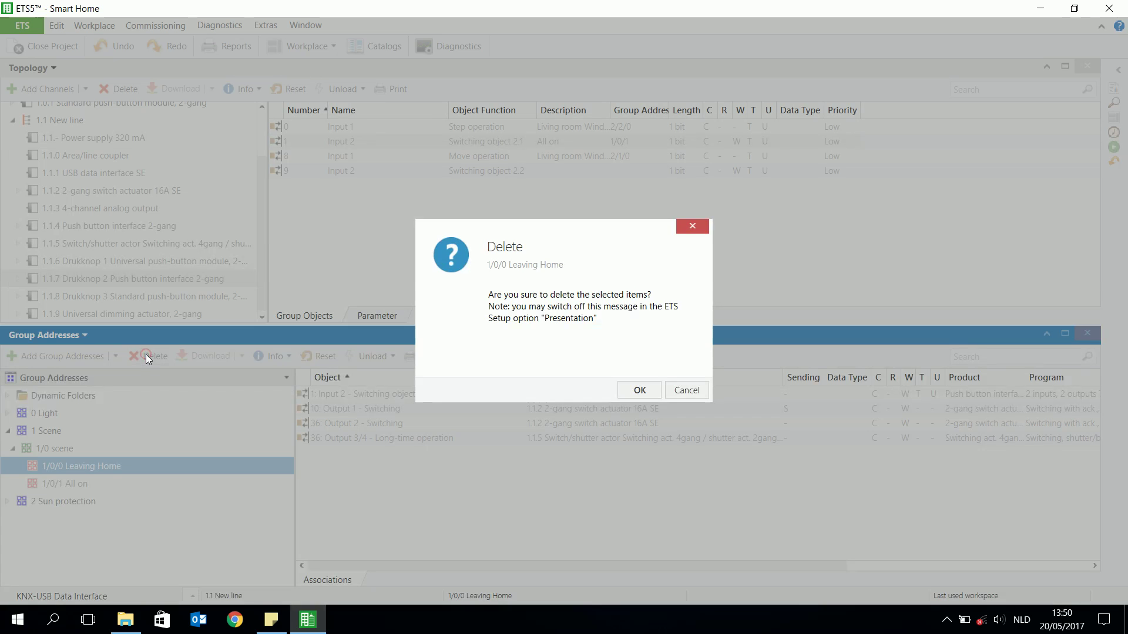
click(638, 390)
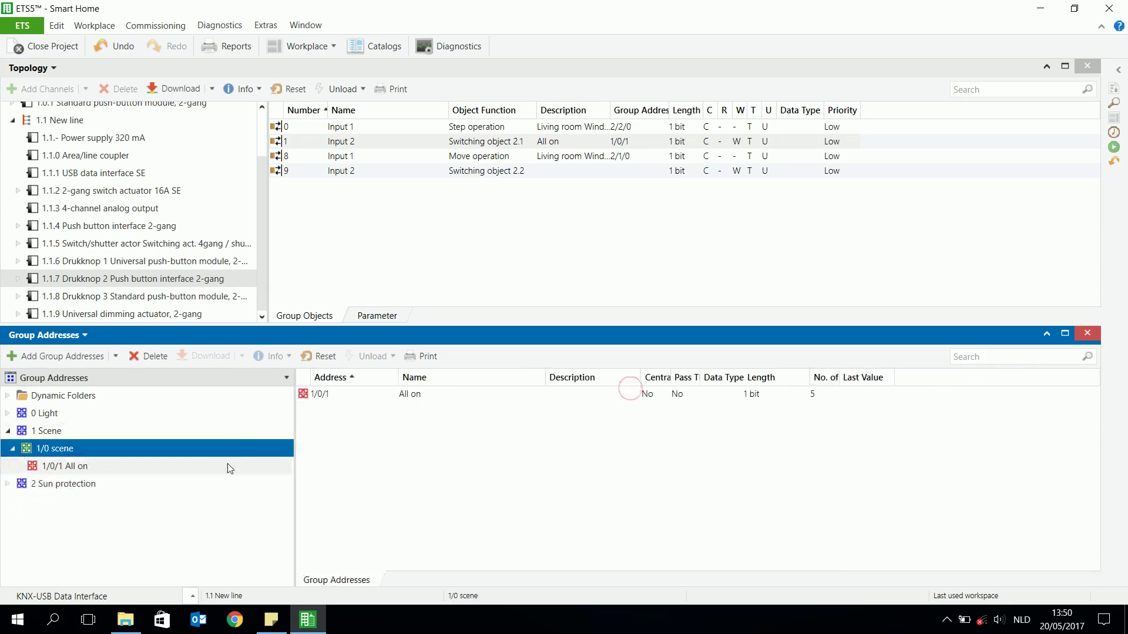
click(105, 470)
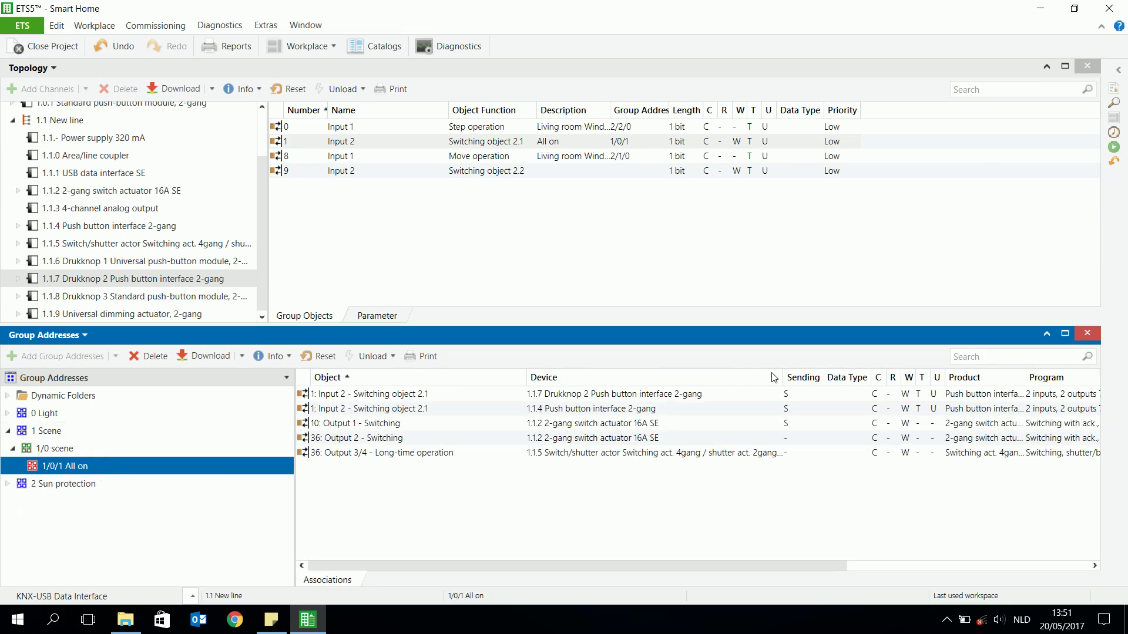
Rename group address 1/0/1 to 'All on/off' in its Properties
click(1118, 69)
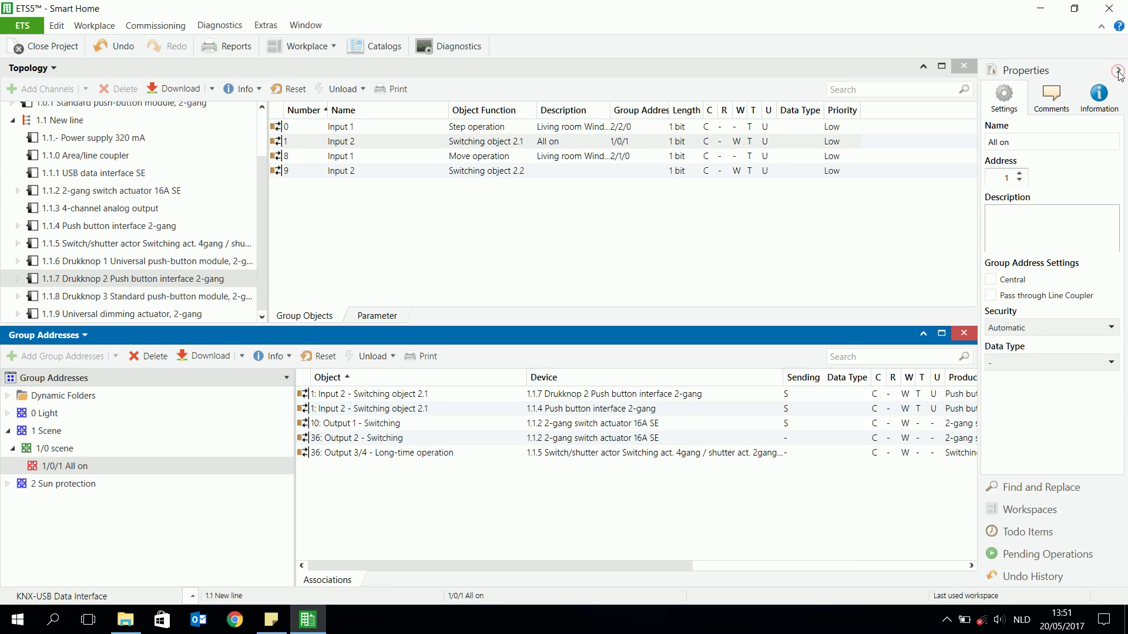
text(/off)
click(204, 524)
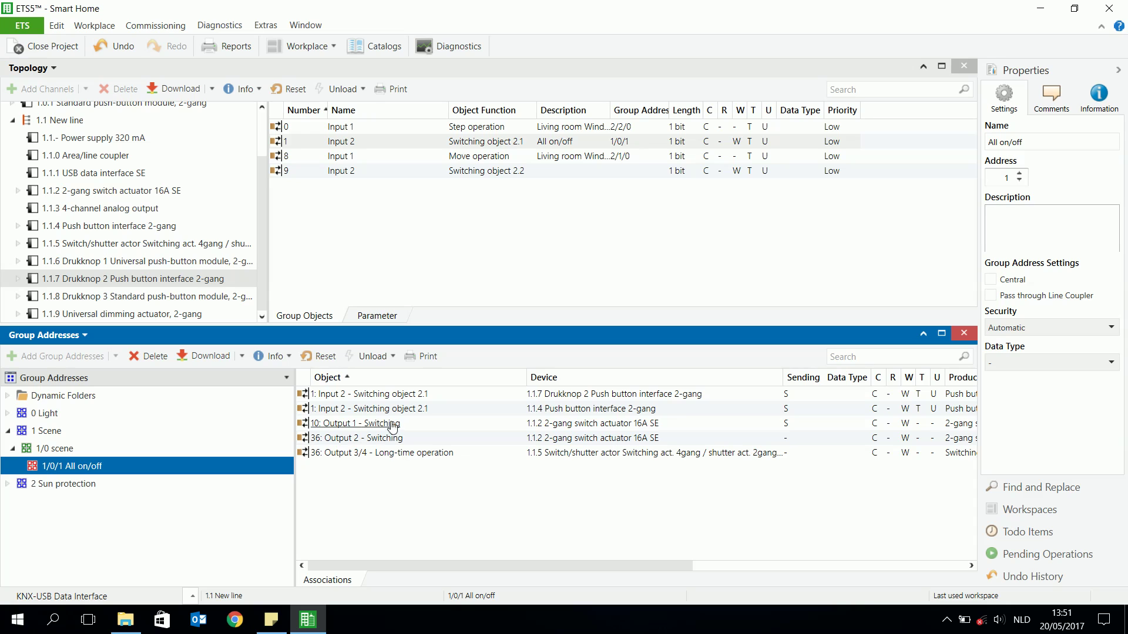
Link the 1.1.9 dimming actuator's Channel 1 and Channel 2 switching objects to 1/0/1 All on/off
click(262, 318)
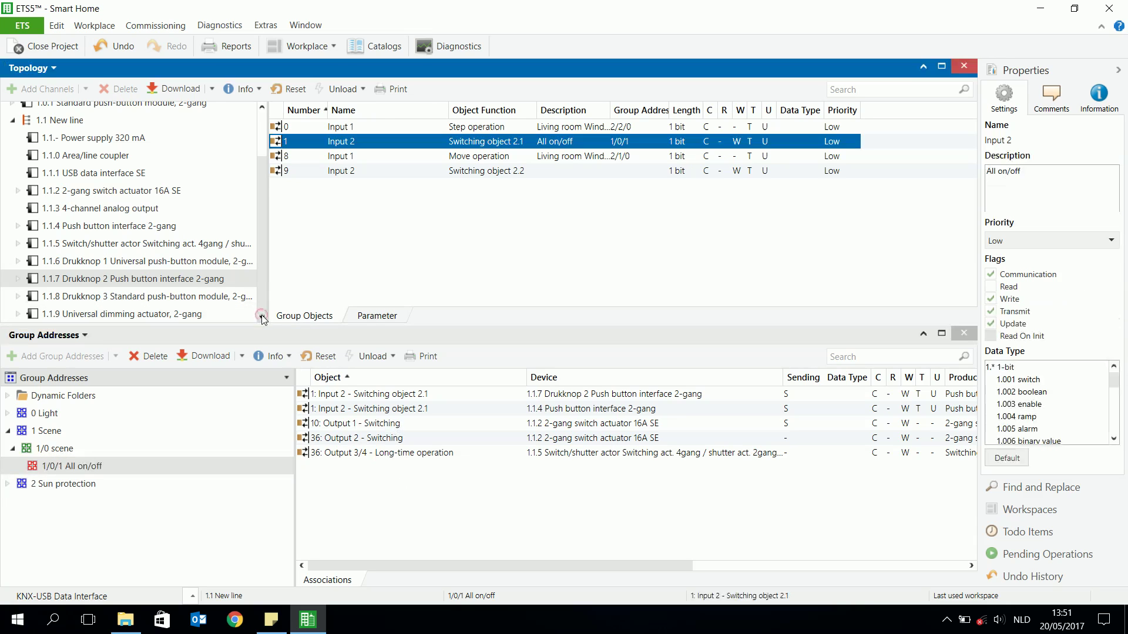
click(87, 316)
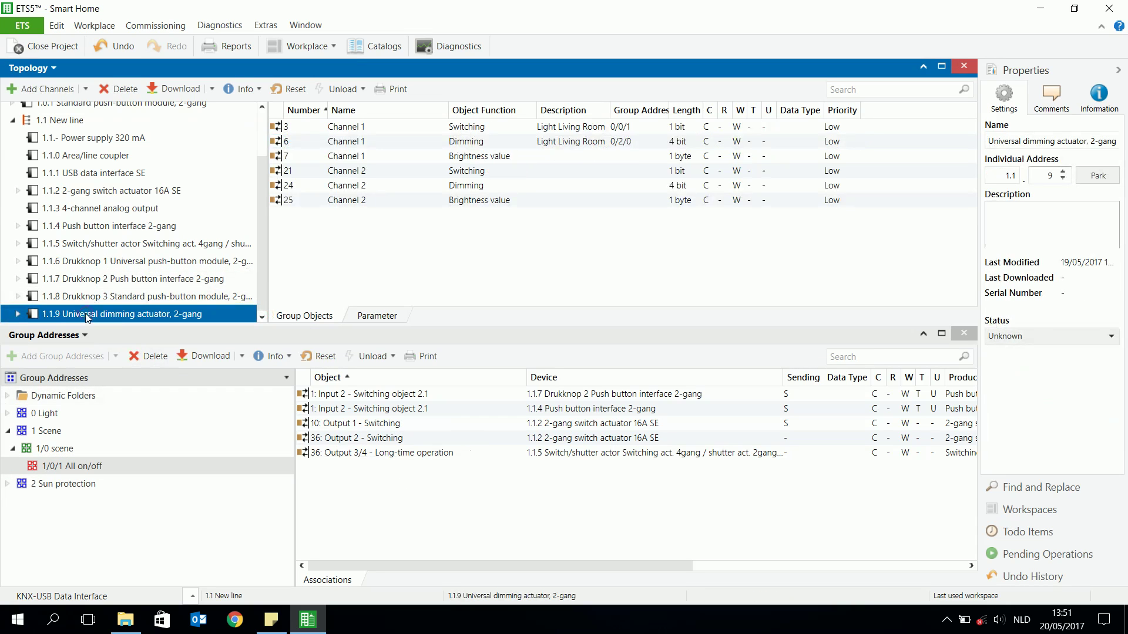
click(363, 128)
drag(364, 128, 358, 470)
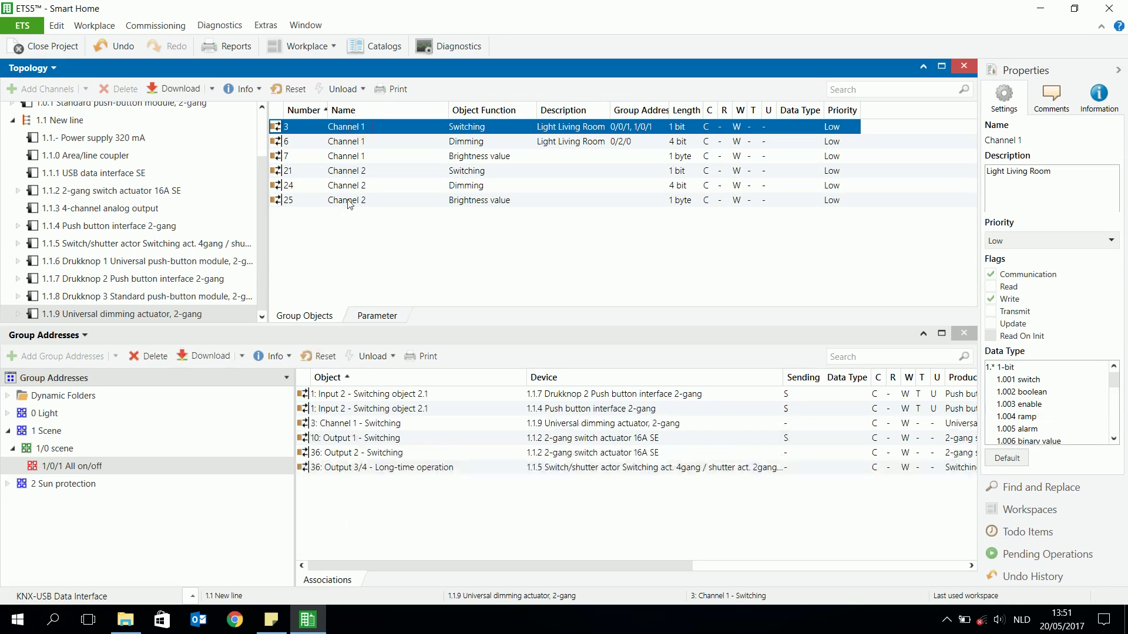
drag(352, 174, 370, 500)
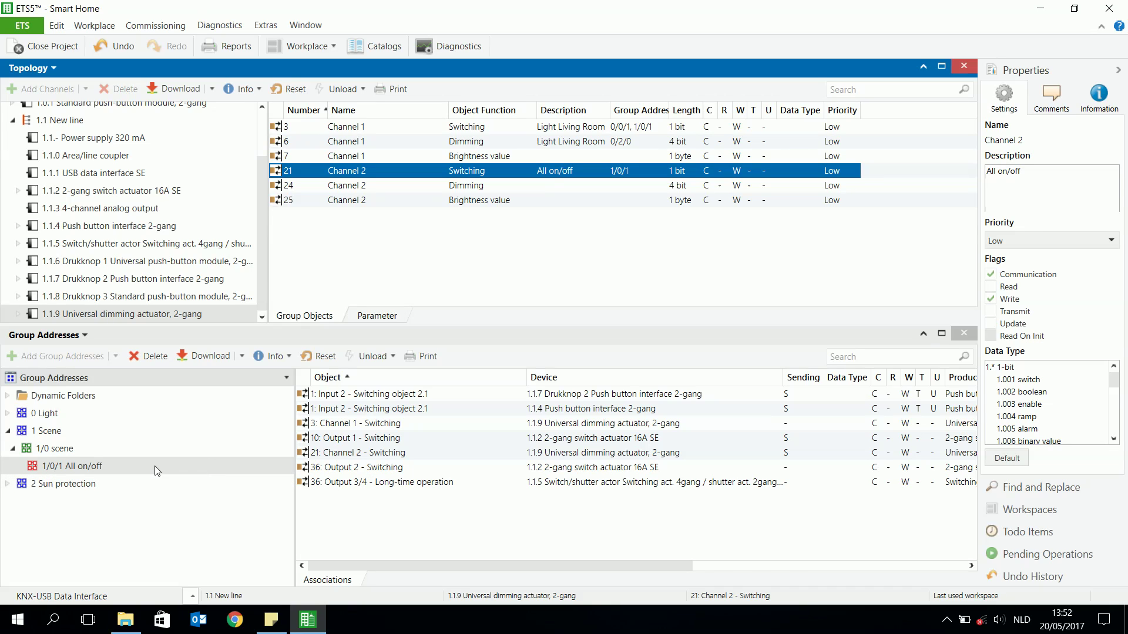
Follow the All on/off address's first linked object to device 1.1.7 Drukknop 2
click(123, 471)
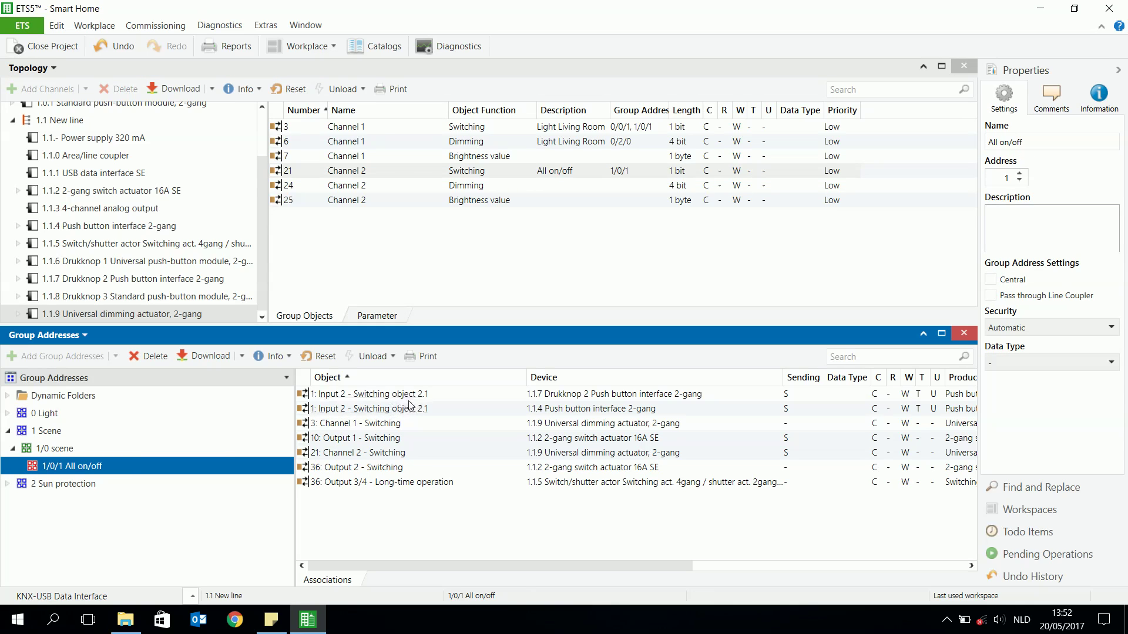
right_click(430, 395)
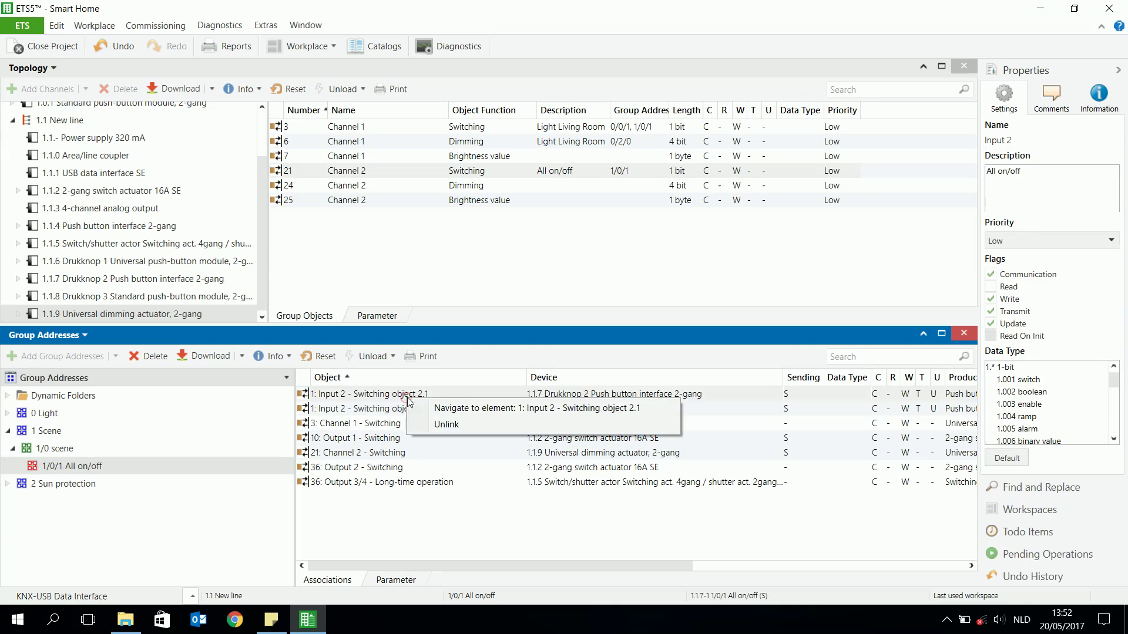
click(442, 407)
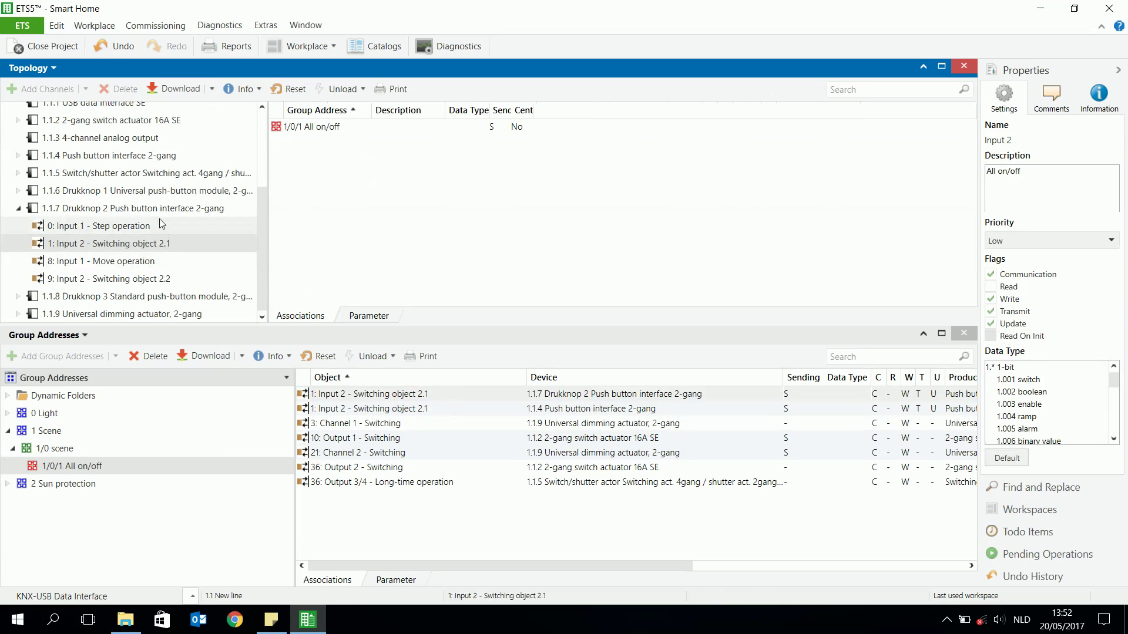
click(162, 209)
Show Drukknop 2's Input 2 parameters: switching with ON on object 2.1's rising edge
click(388, 315)
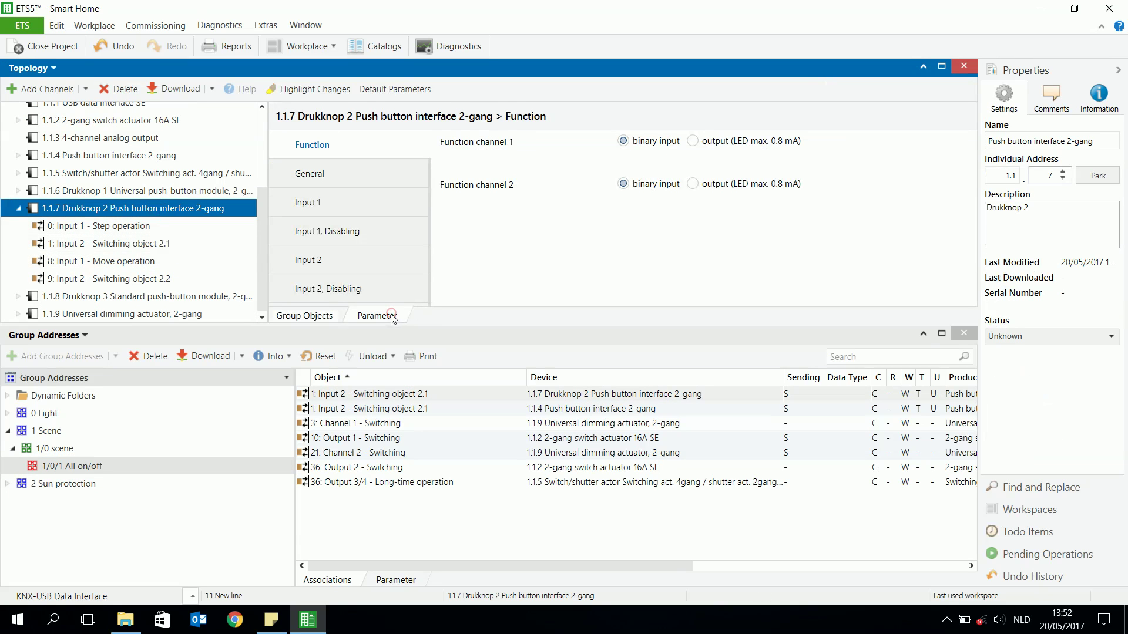
click(329, 262)
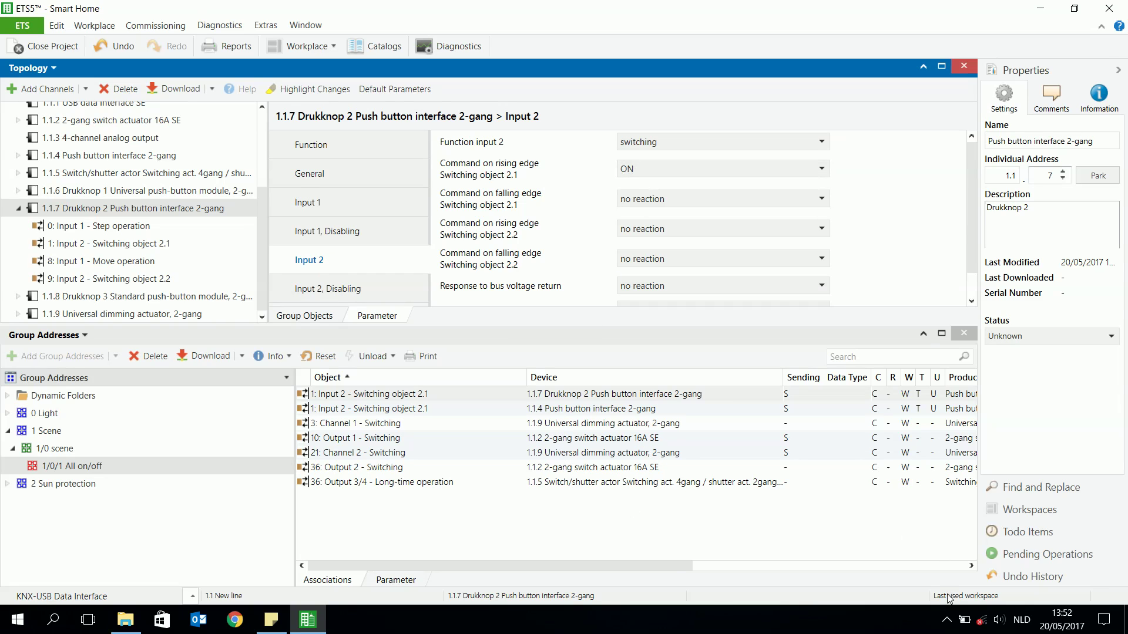
click(946, 621)
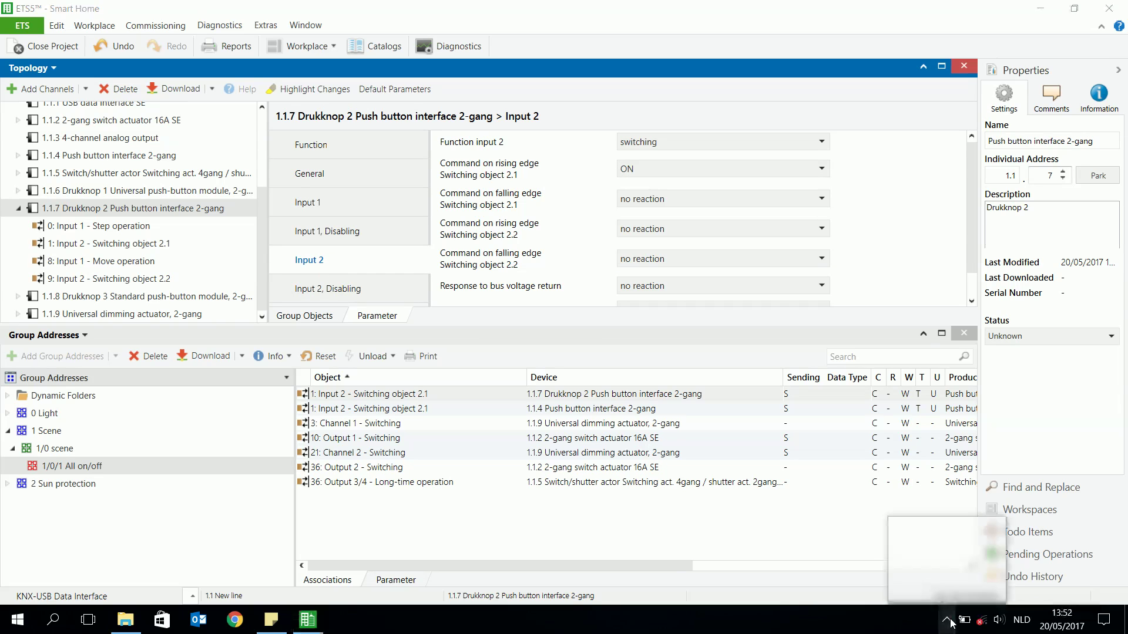